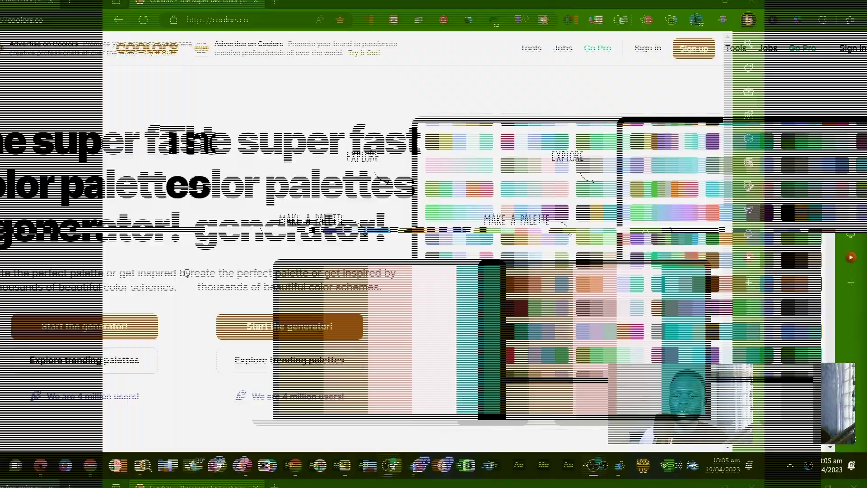
- Open the trending color palettes on Coolors and browse them for a suitable color scheme
scroll(334, 271, "down", 2)
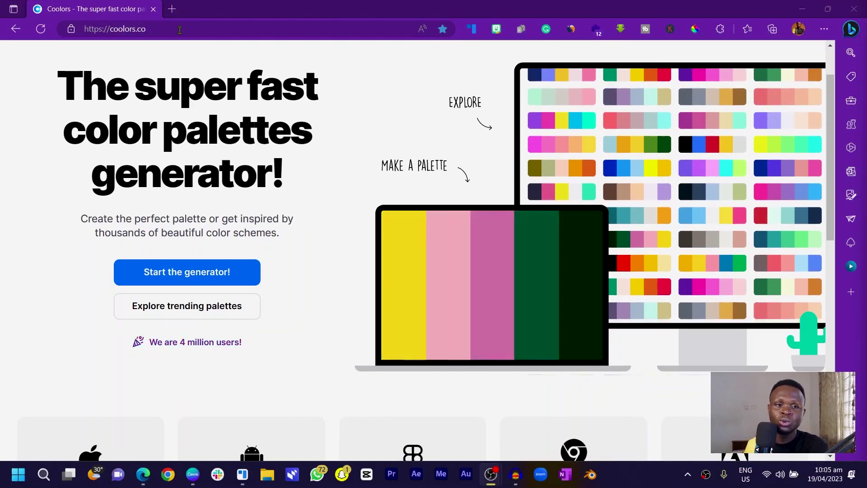
scroll(192, 180, "down", 3)
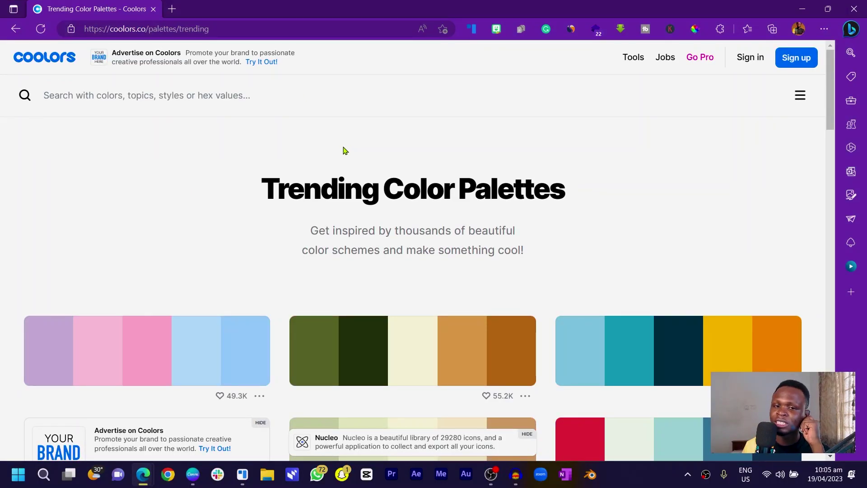
scroll(477, 228, "down", 5)
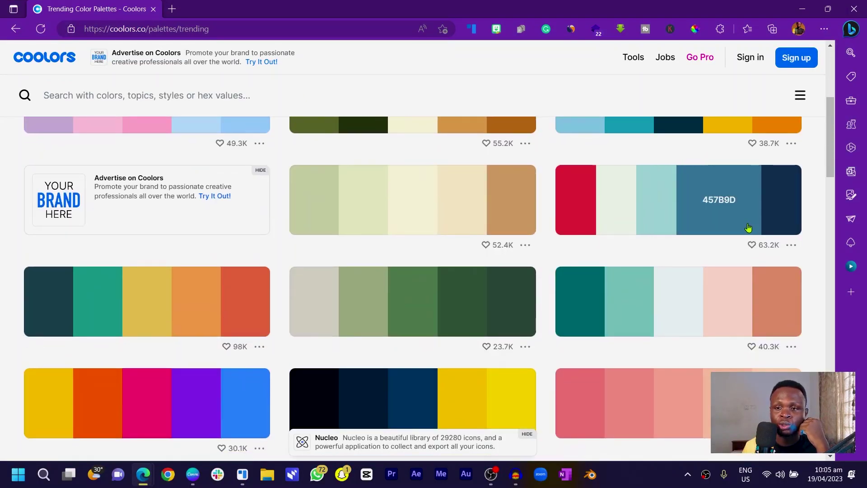
scroll(749, 232, "up", 3)
scroll(791, 273, "down", 4)
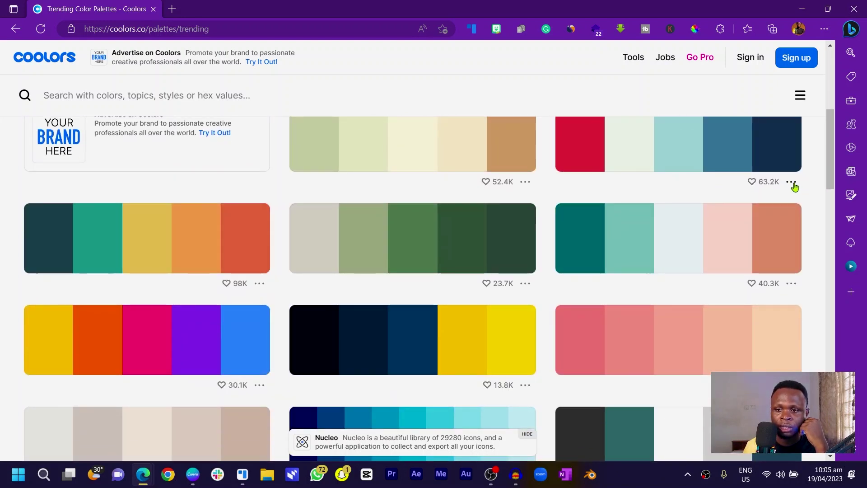
- Export the red, off-white, light teal, blue and navy palette as an image titled "002"
left_click(792, 182)
left_click(691, 387)
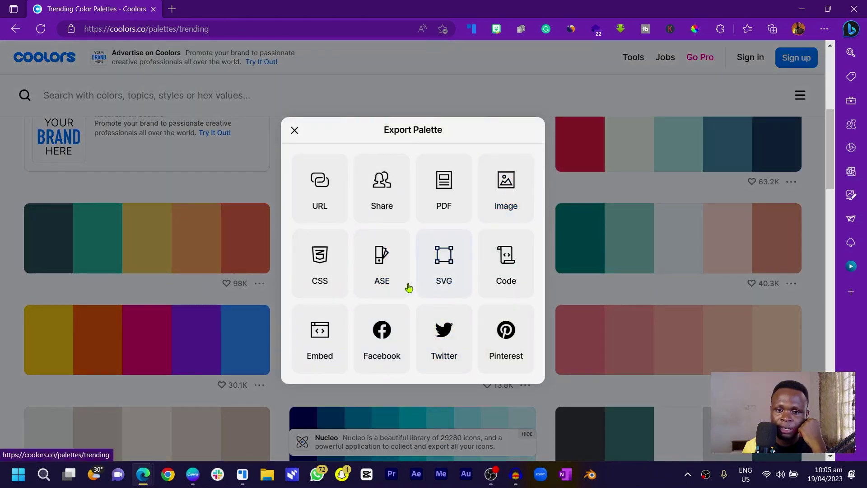
left_click(492, 213)
left_click(349, 239)
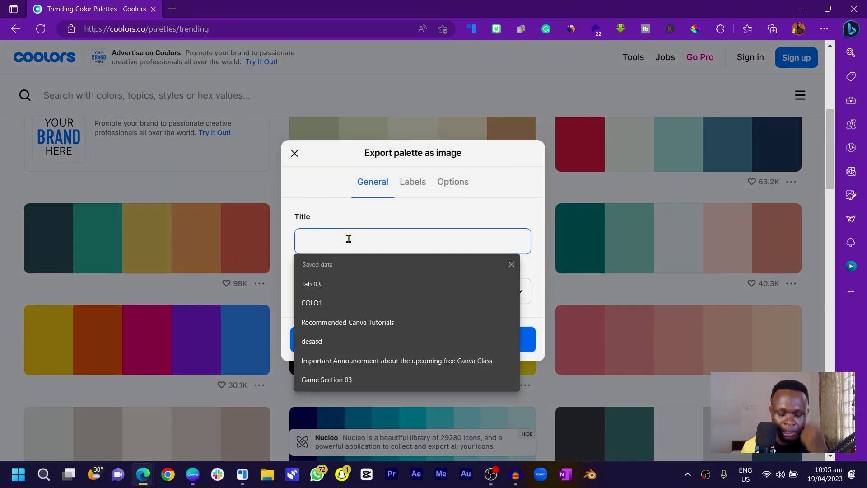
key("Escape")
type("002")
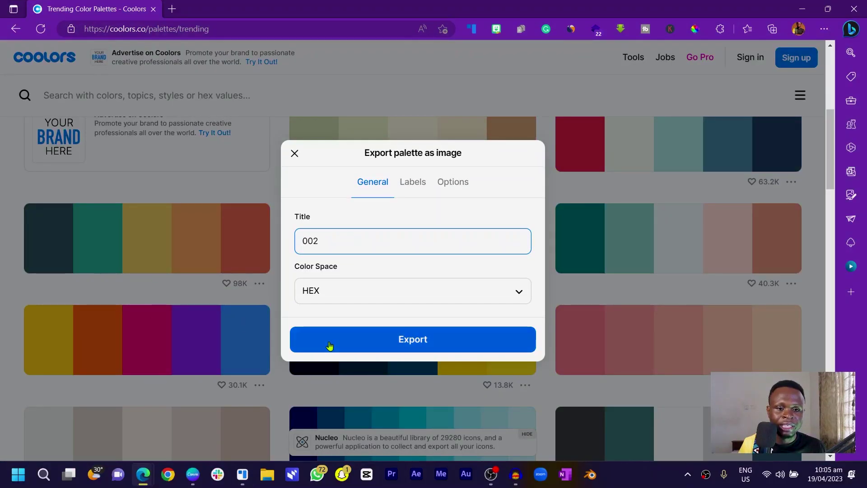
left_click(329, 345)
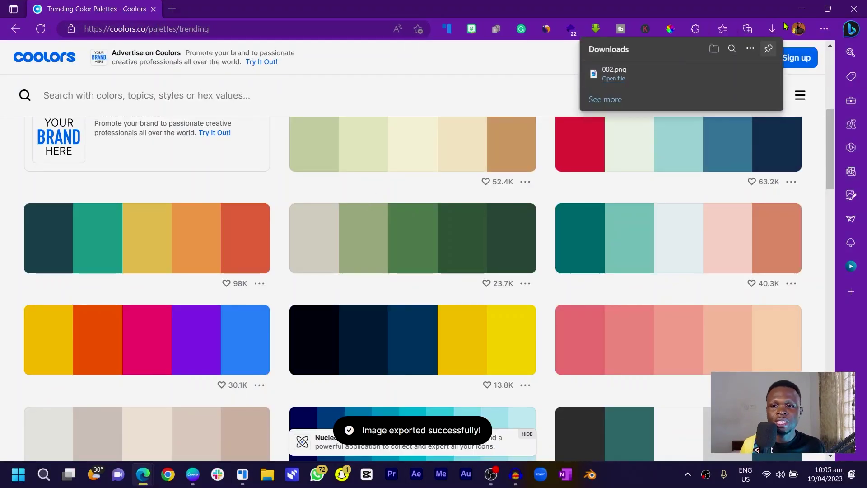
- Upload the downloaded 002.png to the Colorful Online Event Poster design in Canva and add a blank second page
left_click_drag(648, 68, 253, 474)
left_click_drag(195, 480, 135, 253)
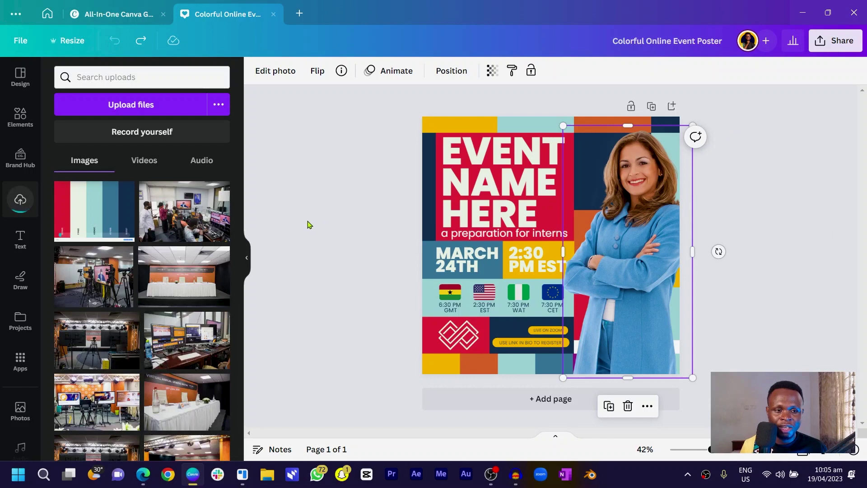
left_click(703, 191)
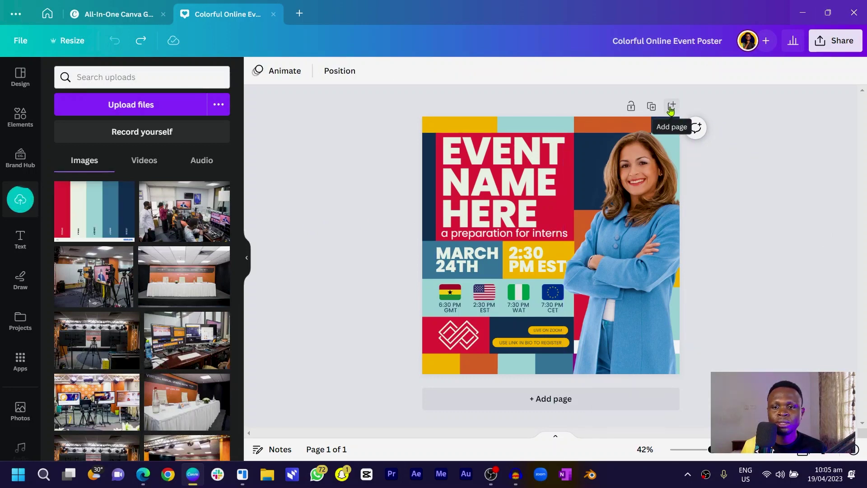
left_click(671, 107)
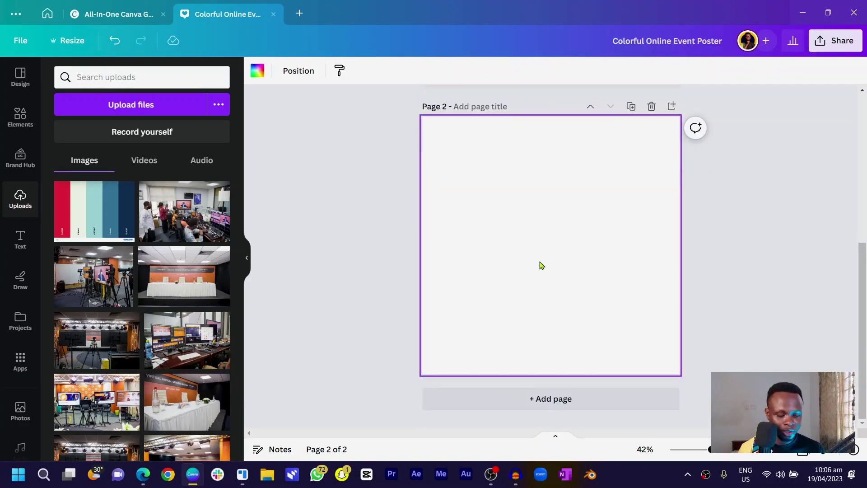
- Add a square shape on page 2, align it with the page's left edge and stretch it to two thirds of the page width
key("r")
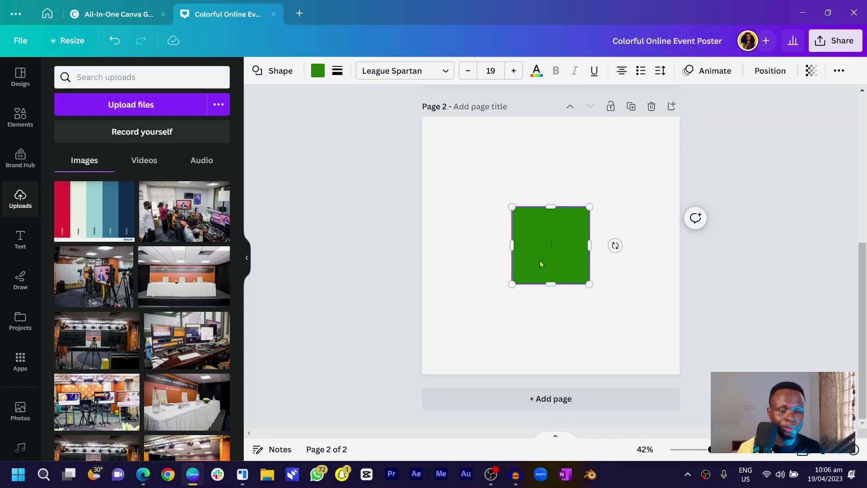
left_click_drag(540, 260, 451, 234)
left_click_drag(500, 220, 595, 258)
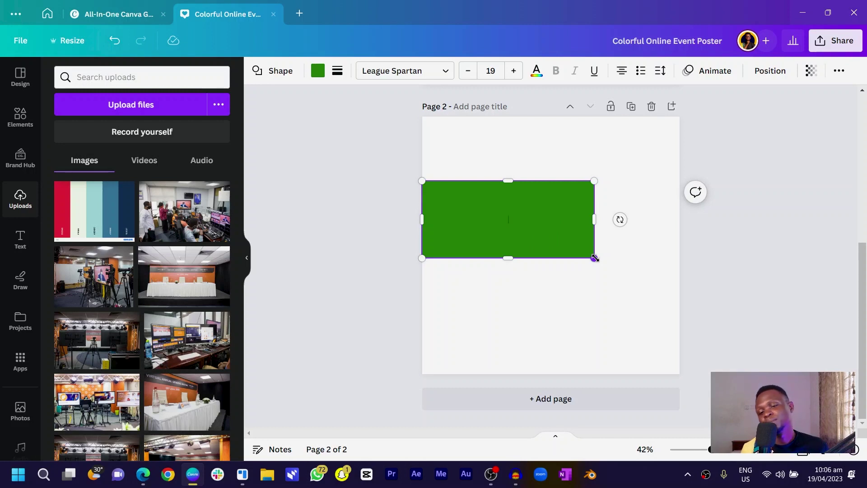
left_click_drag(507, 258, 507, 270)
- Duplicate the rectangle and fit the copy into the page's top-left corner as a strip one third of the page wide
double_click(492, 234)
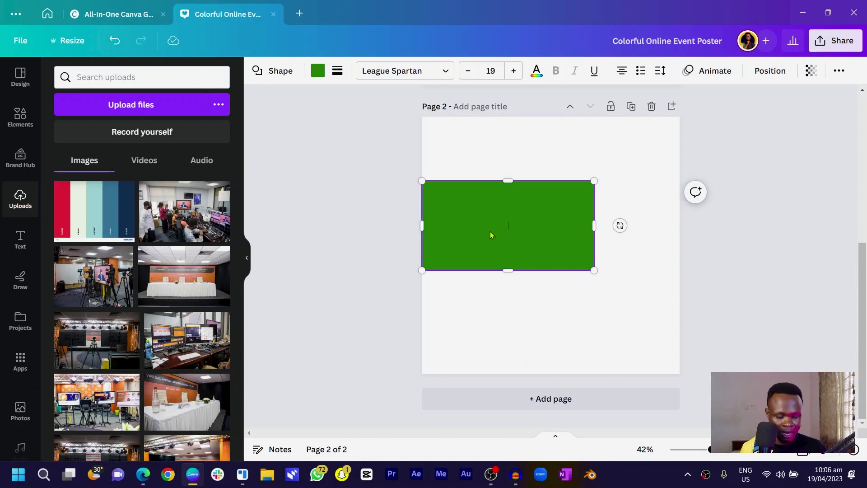
left_click(515, 322)
left_click_drag(488, 223, 487, 134)
left_click_drag(508, 91, 509, 119)
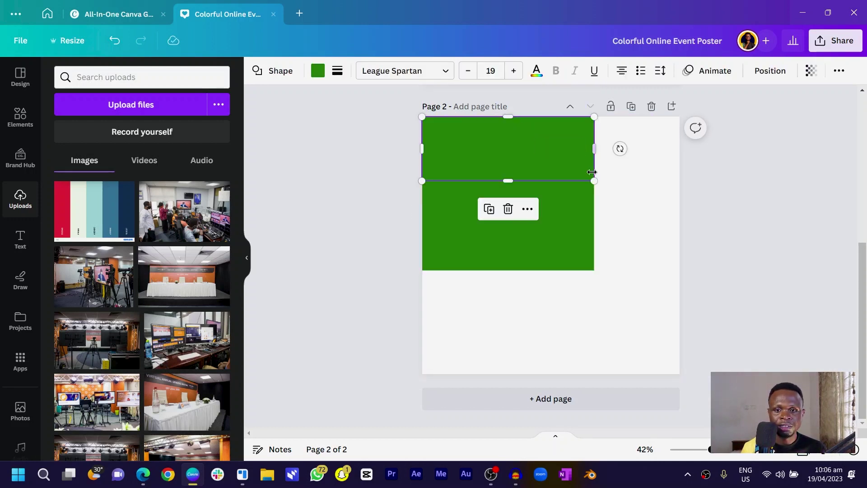
left_click_drag(595, 181, 509, 150)
- Inset the large rectangle's left side from the page edge and extend its top side upward, following the page 1 layout
scroll(519, 187, "up", 5)
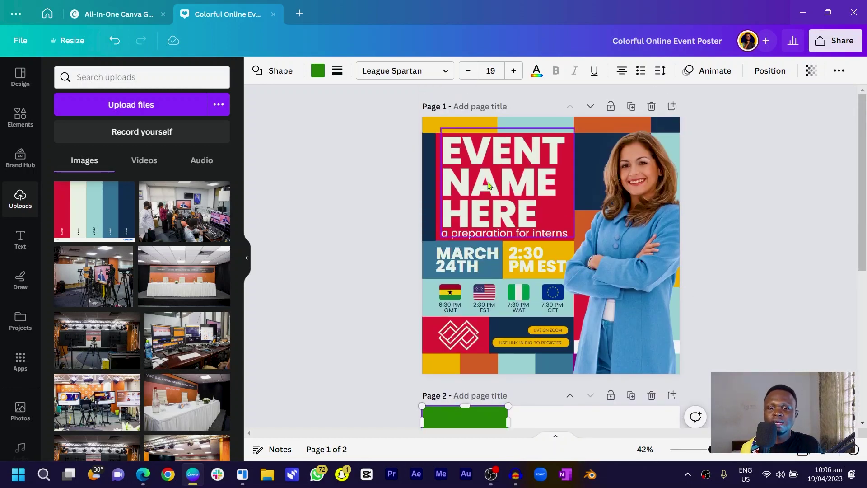
scroll(494, 179, "down", 5)
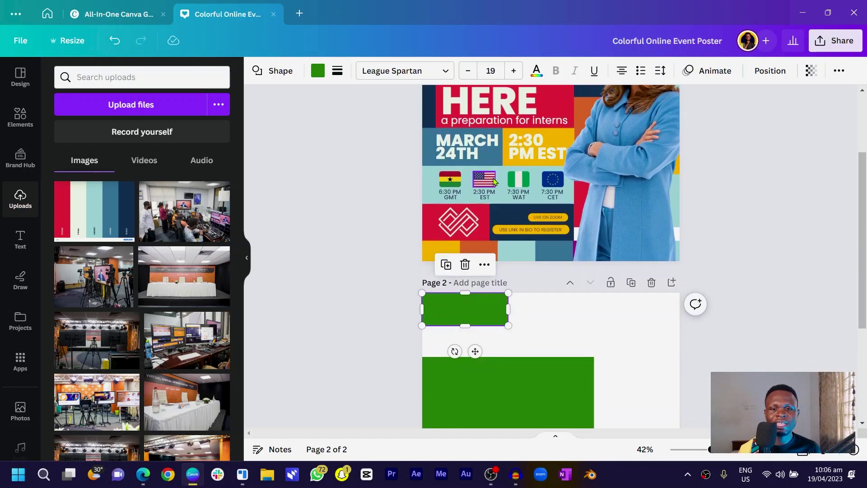
left_click(432, 226)
left_click_drag(421, 227, 441, 226)
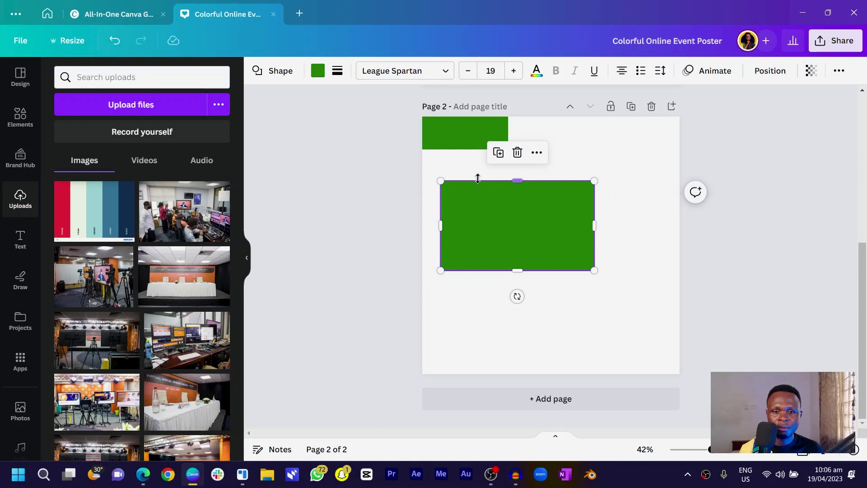
left_click_drag(517, 181, 517, 155)
- Make the top strip thinner and move the large rectangle up against its lower edge
left_click(456, 133)
left_click_drag(455, 145, 456, 137)
left_click(464, 184)
left_click_drag(464, 184, 461, 171)
- Duplicate the top strip directly beside the original and place the uploaded palette image at the bottom of page 2
left_click(428, 126)
key("ctrl+d")
left_click_drag(441, 132, 524, 128)
left_click(94, 210)
left_click_drag(524, 234, 514, 323)
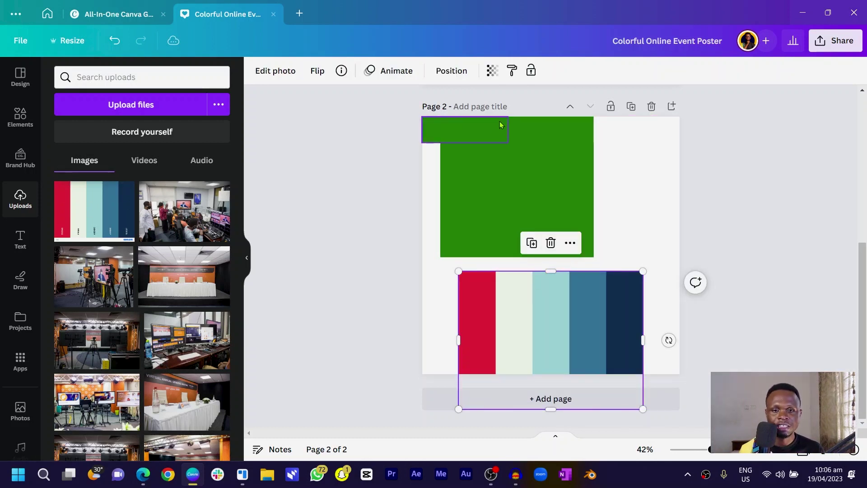
- Place a third strip copy at the end of the top row and scale the three strips down together
left_click(519, 190)
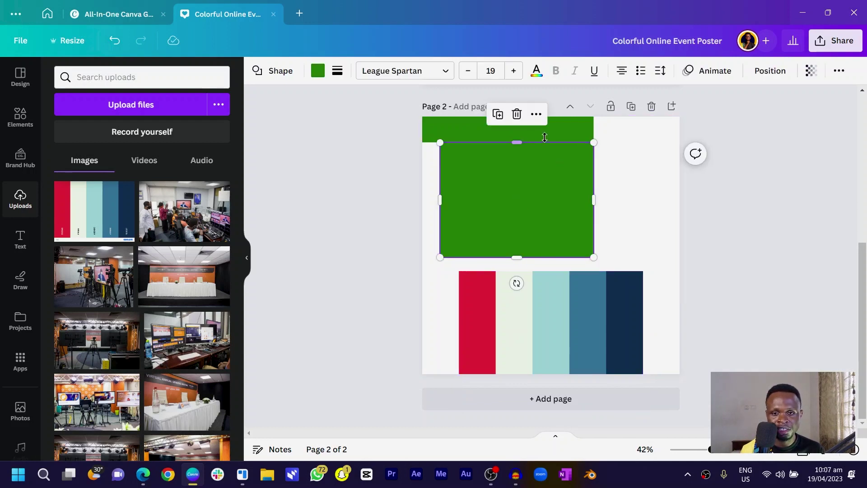
left_click_drag(544, 133, 616, 137)
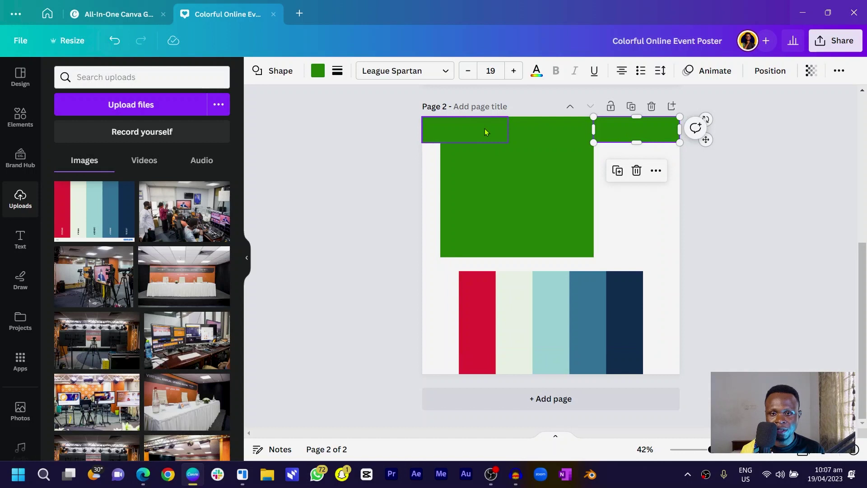
left_click(484, 130)
left_click(556, 135, "shift")
left_click(631, 135, "shift")
left_click_drag(680, 142, 648, 128)
- Duplicate a strip to complete a row of four equal strips across the page and move the large rectangle up against it
left_click(596, 140)
left_click(590, 127)
key("ctrl+d")
left_click_drag(416, 123, 677, 135)
left_click_drag(497, 223, 490, 206)
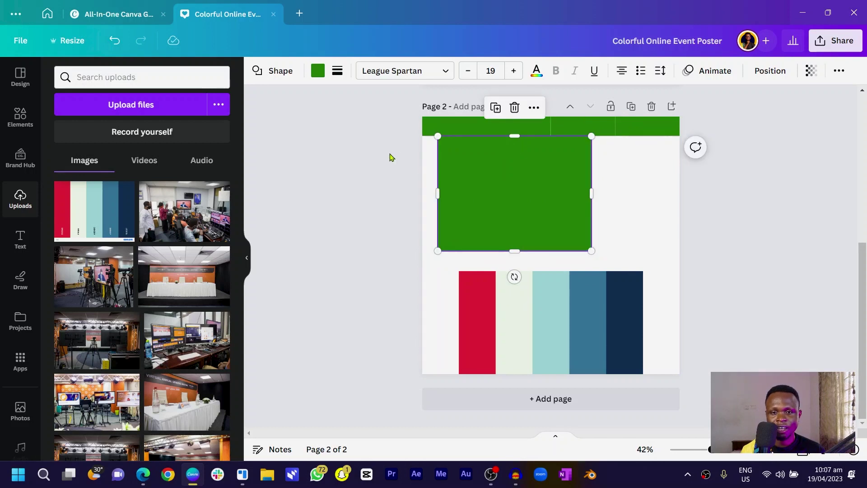
left_click(447, 126)
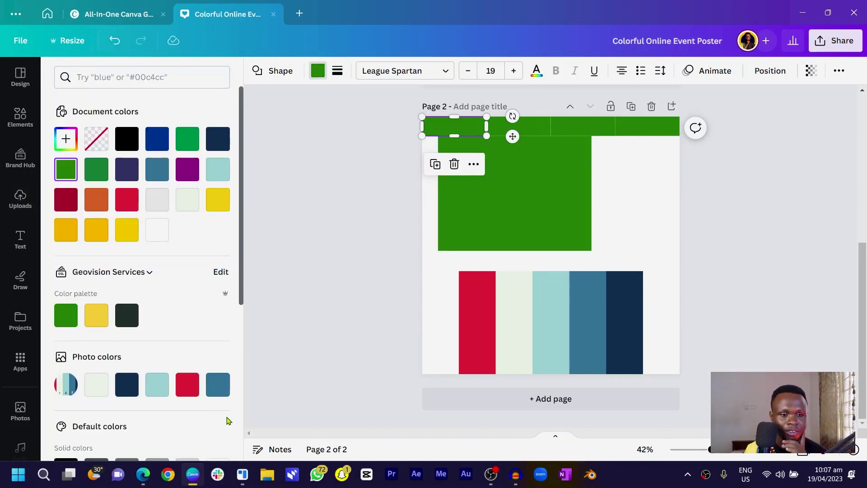
scroll(172, 345, "down", 2)
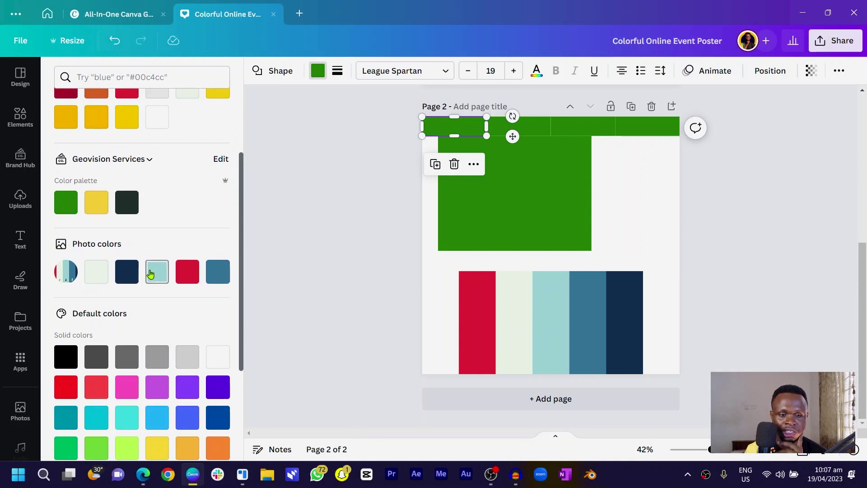
scroll(199, 270, "up", 3)
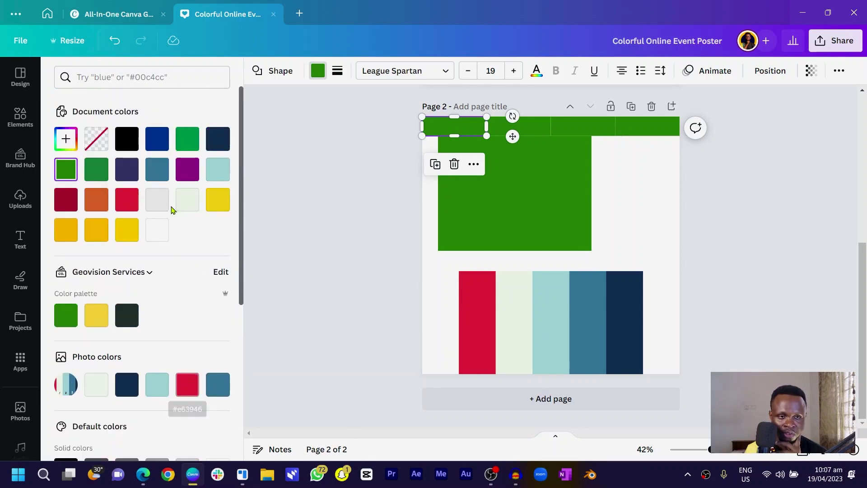
left_click(66, 140)
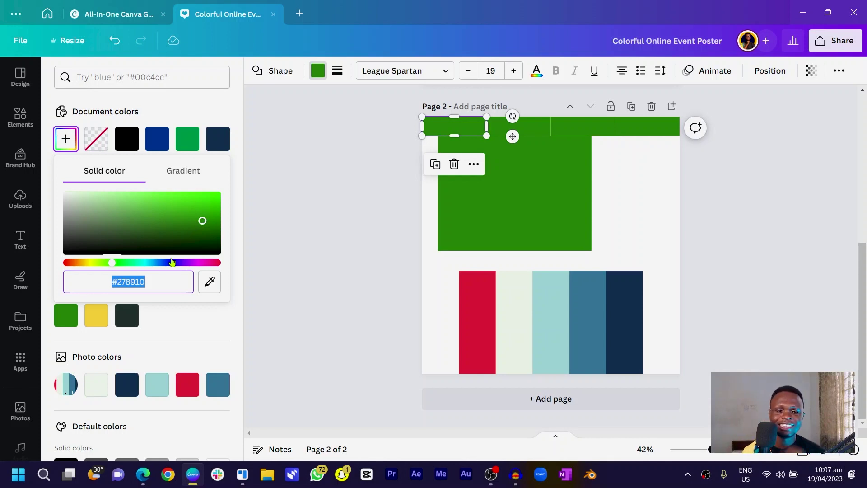
left_click(211, 280)
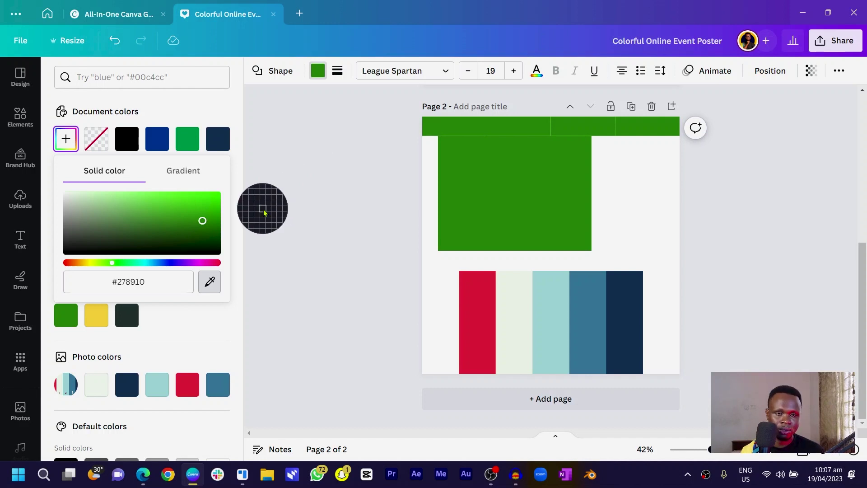
key("Escape")
scroll(150, 339, "down", 1)
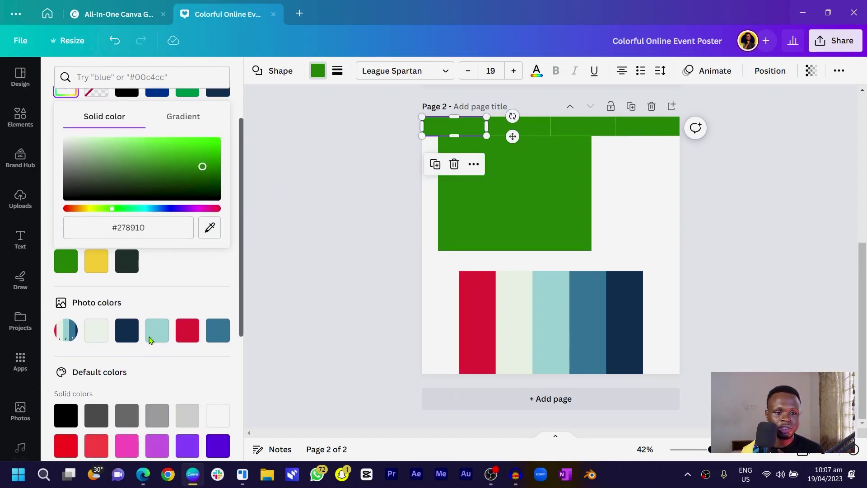
left_click(201, 279)
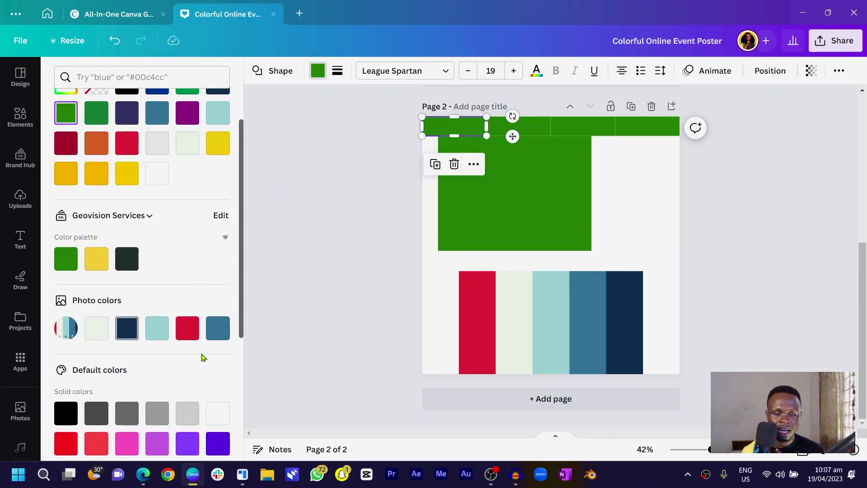
- Fill the first top strip with the palette image's navy and the second strip with its red
left_click_drag(587, 335, 592, 332)
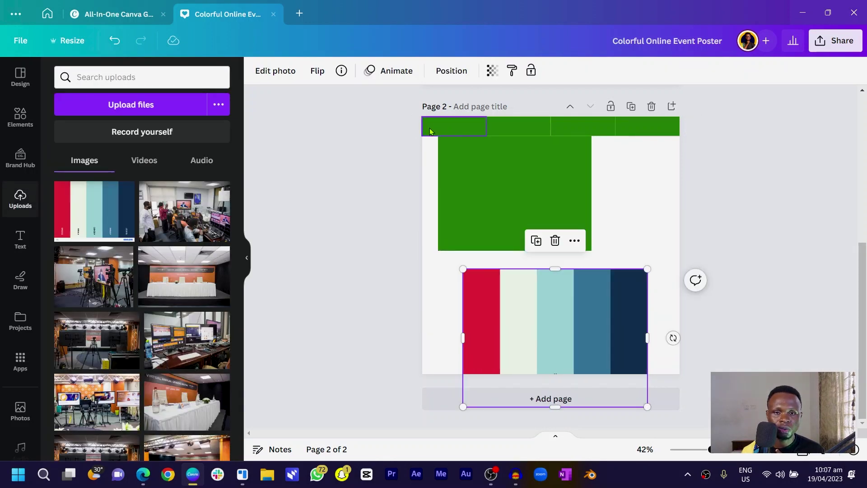
left_click(434, 123)
left_click(318, 70)
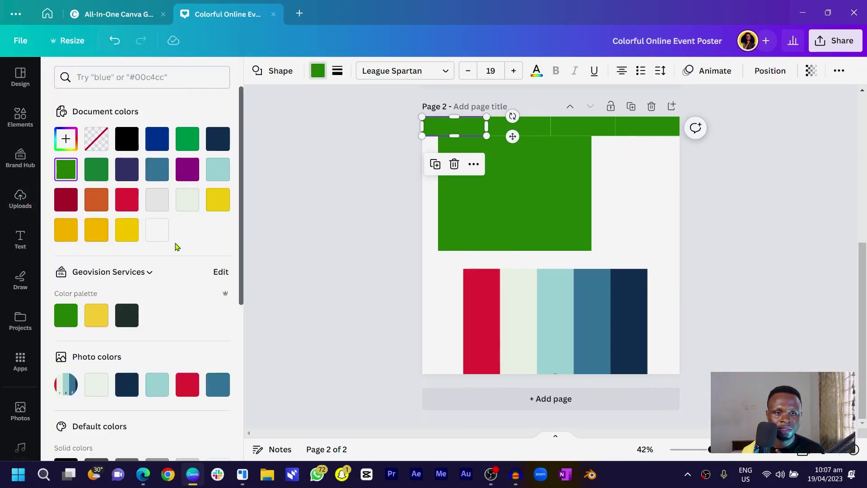
left_click(126, 384)
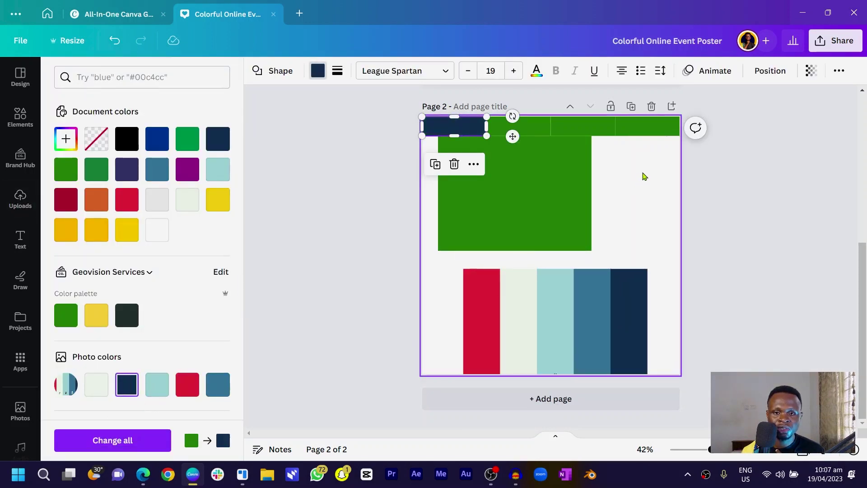
left_click(527, 128)
left_click(187, 392)
- Fill the third top strip with the palette image's light teal and the fourth strip with its off-white
left_click(583, 128)
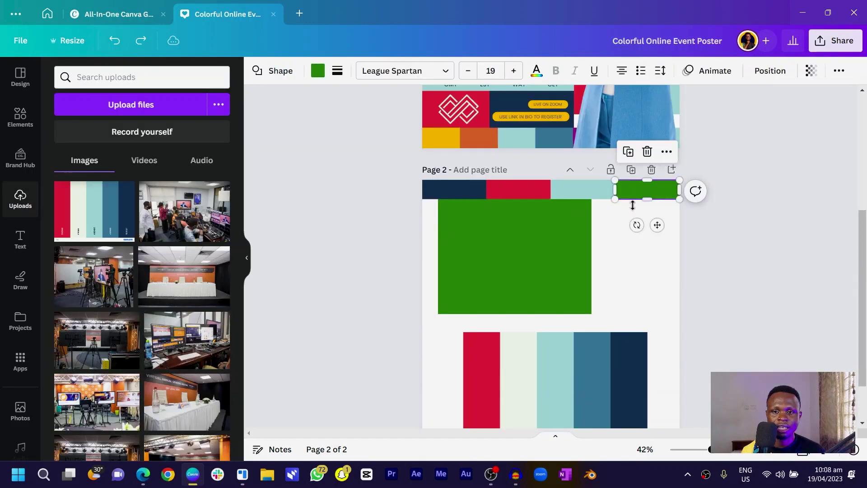
scroll(632, 205, "down", 2)
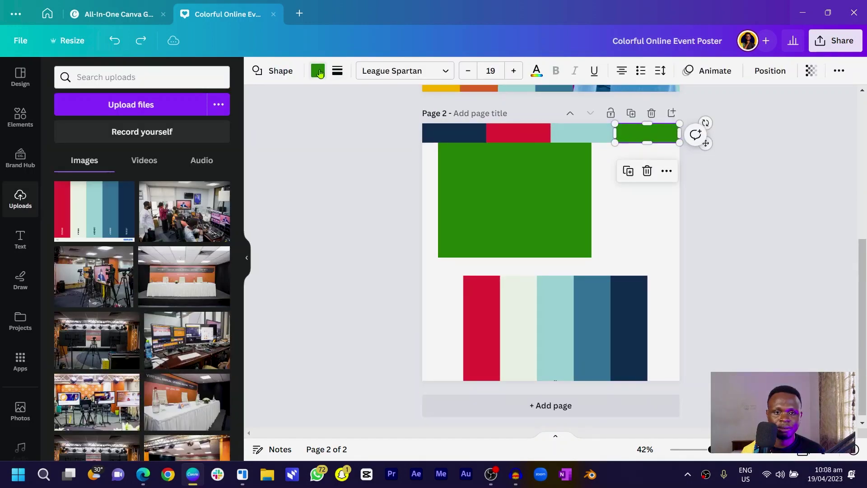
left_click(319, 71)
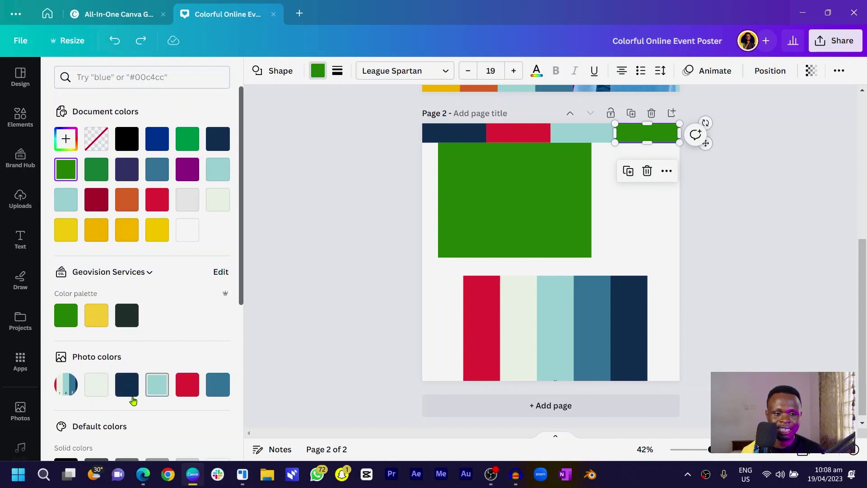
left_click(96, 385)
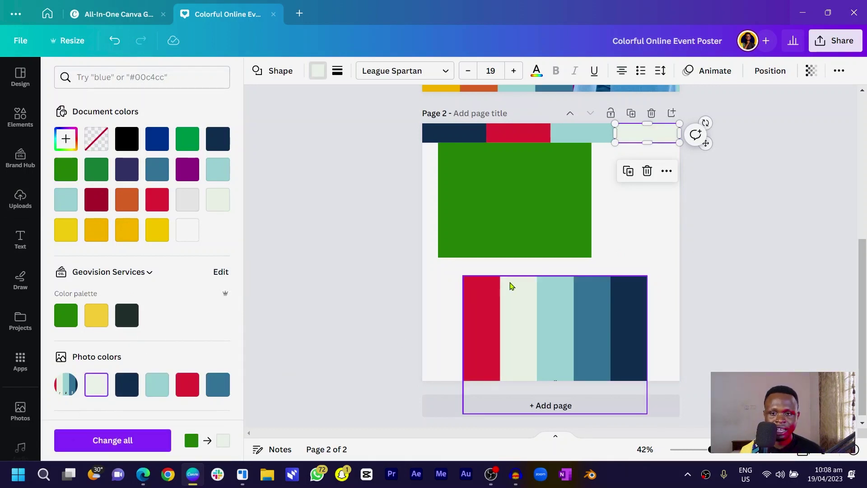
- Fill the large rectangle with the palette's navy and place two light teal blocks side by side along its right edge
left_click(510, 189)
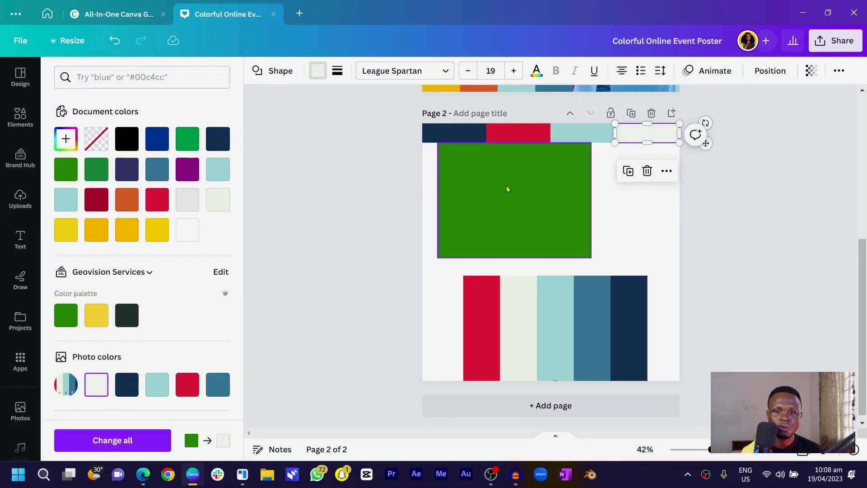
left_click(127, 384)
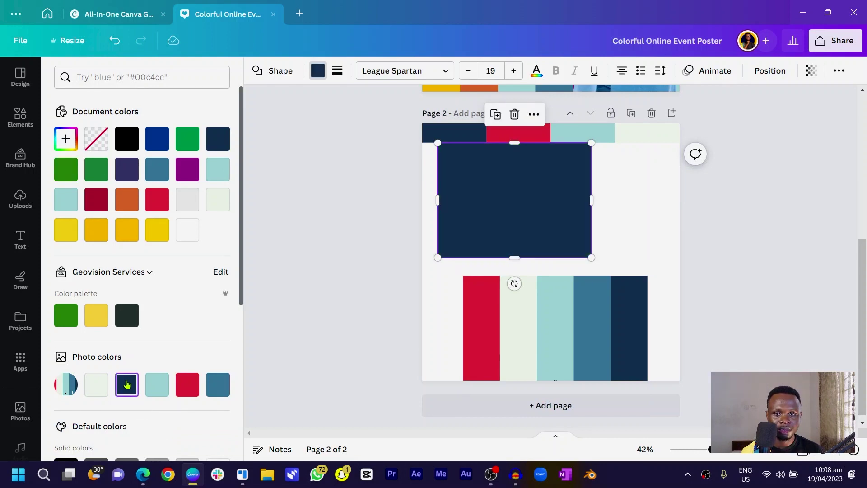
left_click_drag(634, 170, 645, 201)
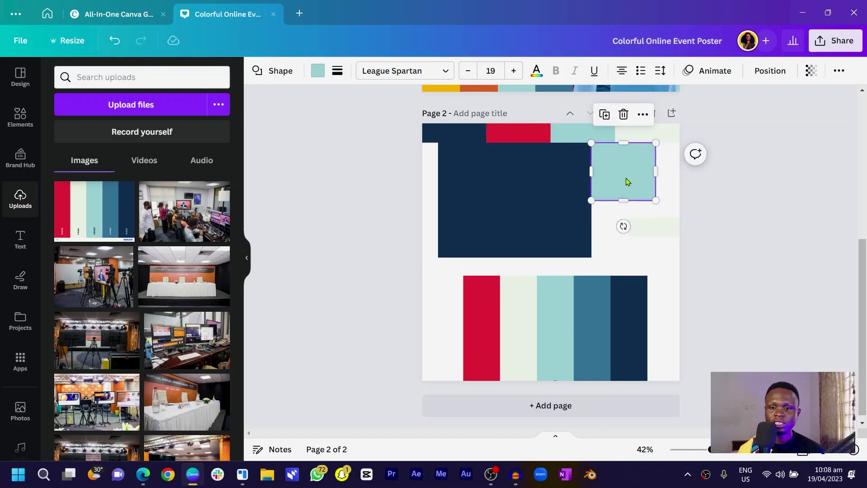
left_click_drag(631, 176, 685, 167)
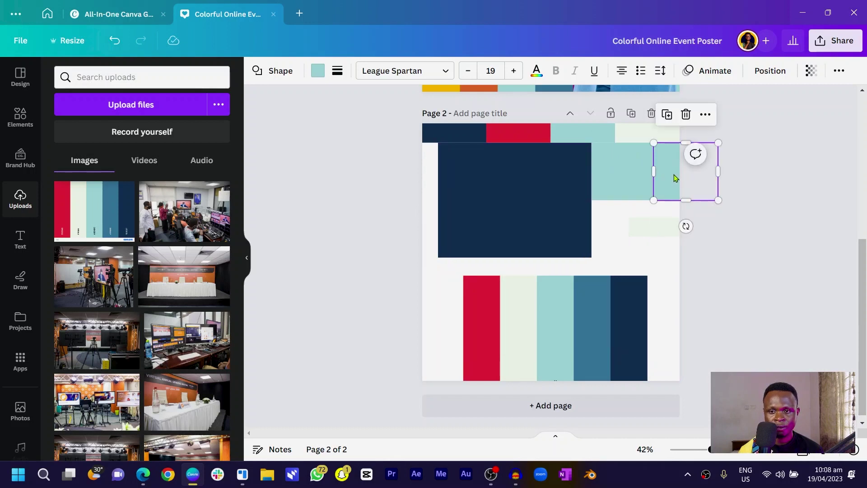
- Fill the outer block beside the navy rectangle with red and the inner one with steel blue
left_click(318, 71)
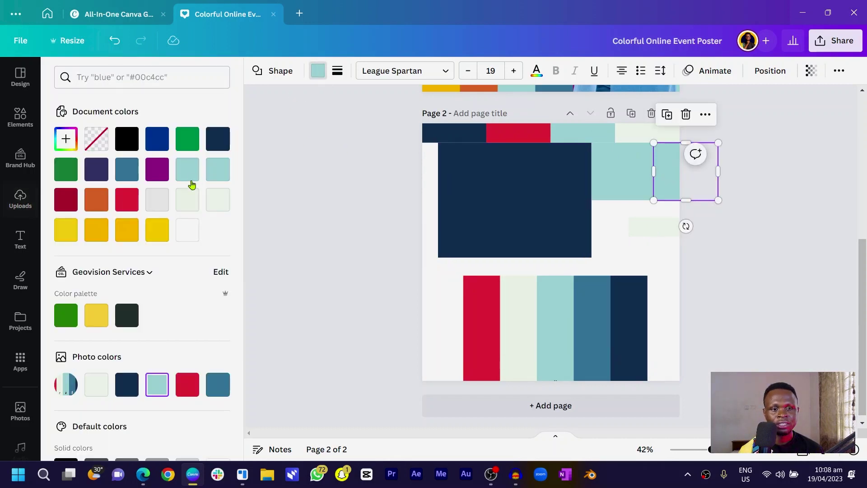
left_click(187, 384)
left_click(629, 169)
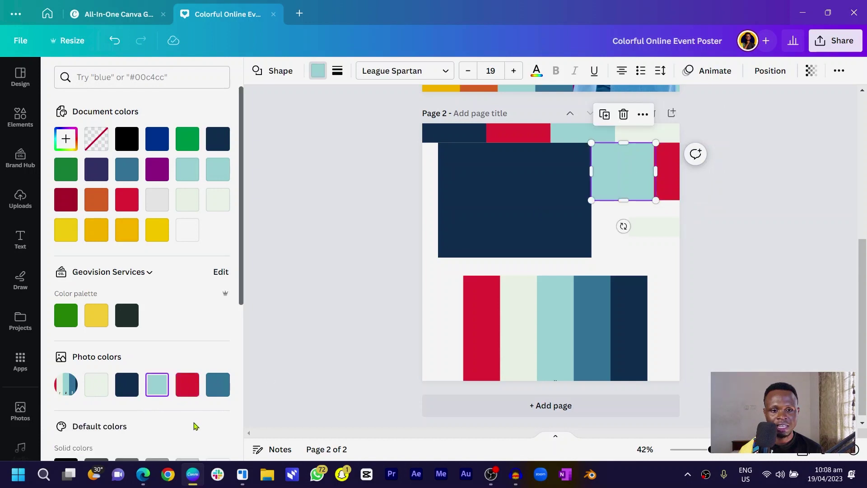
left_click(218, 385)
left_click(307, 253)
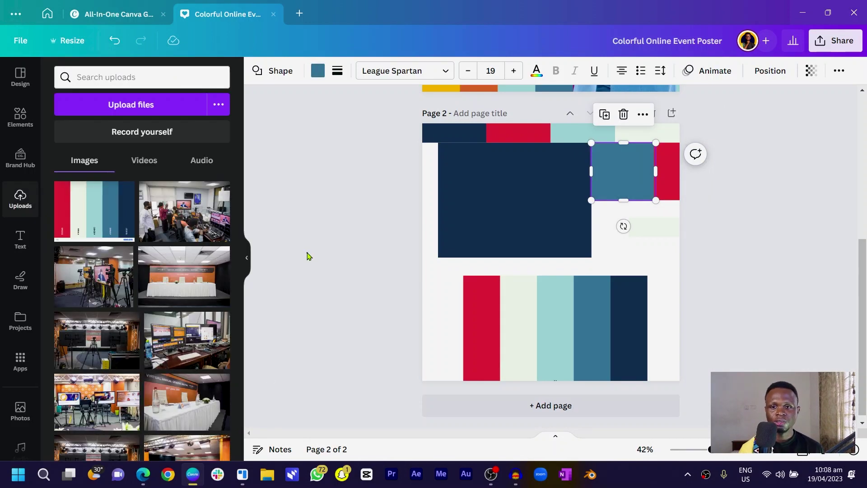
- Delete the palette image and the leftover off-white strip from page 2
scroll(612, 309, "down", 1)
mouse_move(581, 324)
left_mouse_down()
mouse_move(543, 361)
mouse_move(583, 312)
left_mouse_up()
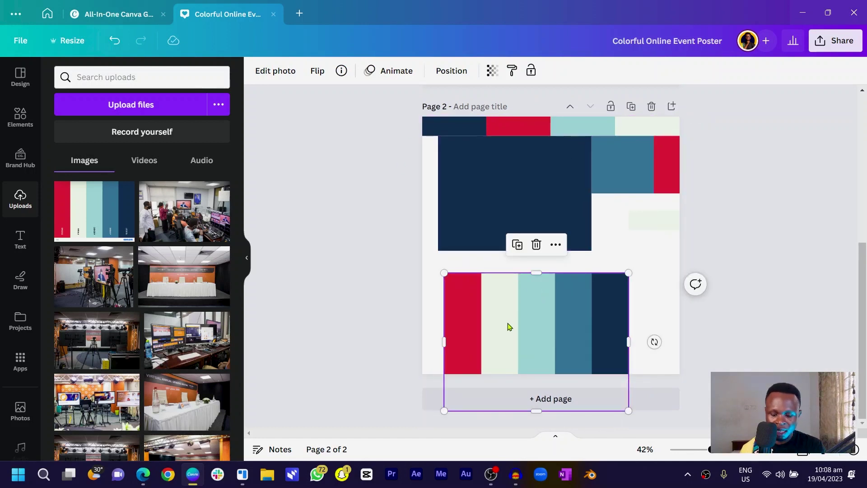
key("Delete")
left_click(661, 228)
key("Delete")
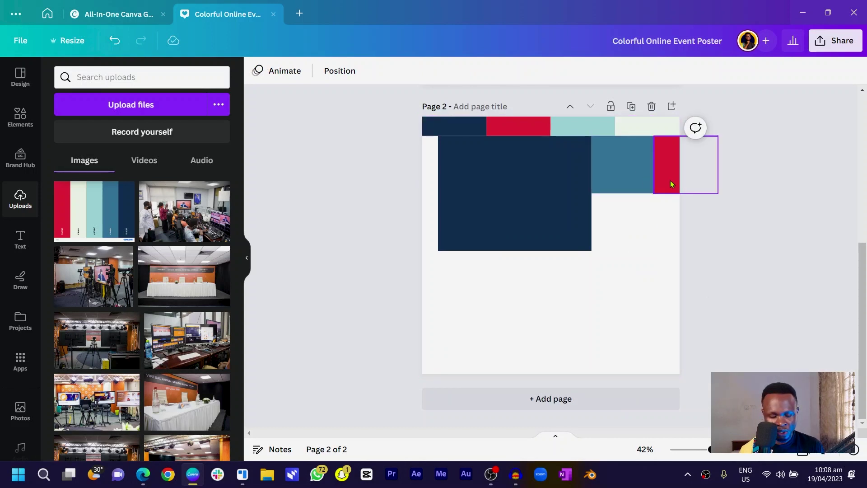
- Stack two narrow red blocks along the navy rectangle's left edge and fill the lower one with steel blue
left_click_drag(670, 180, 432, 239)
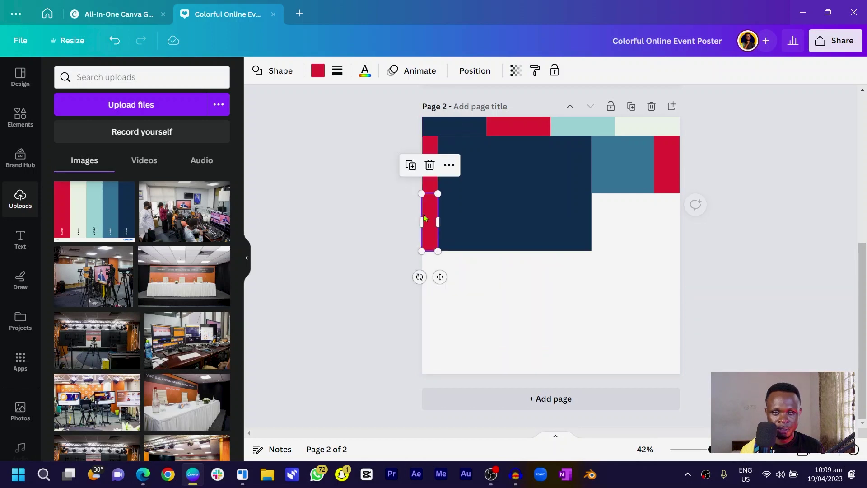
left_click(318, 71)
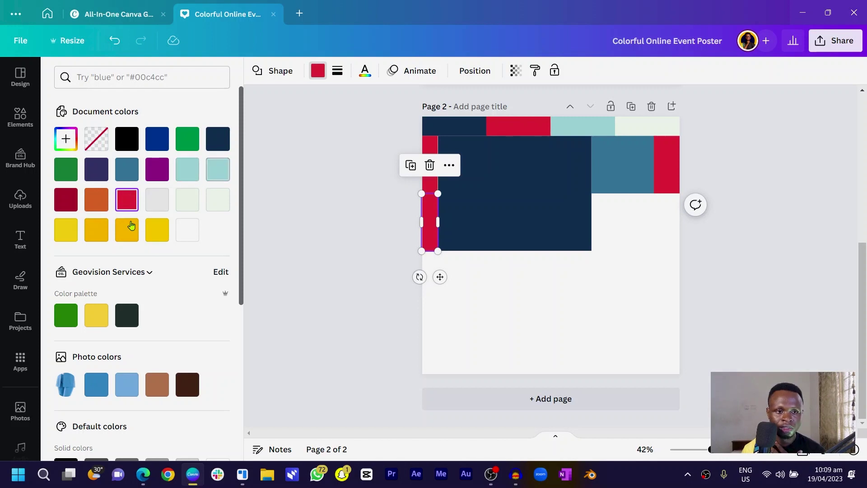
left_click(128, 183)
- Duplicate the steel blue and red blocks beside the navy rectangle and place the copies directly beneath them
left_click_drag(623, 207, 682, 171)
left_click_drag(666, 186, 649, 226)
left_click(623, 253)
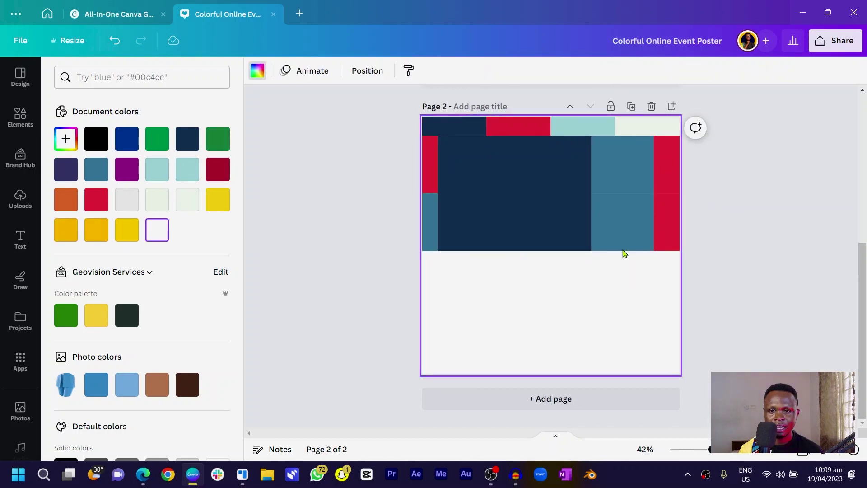
- Fill the lower copy of the steel blue block with light teal and the lower copy of the red block with off-white
left_click(613, 232)
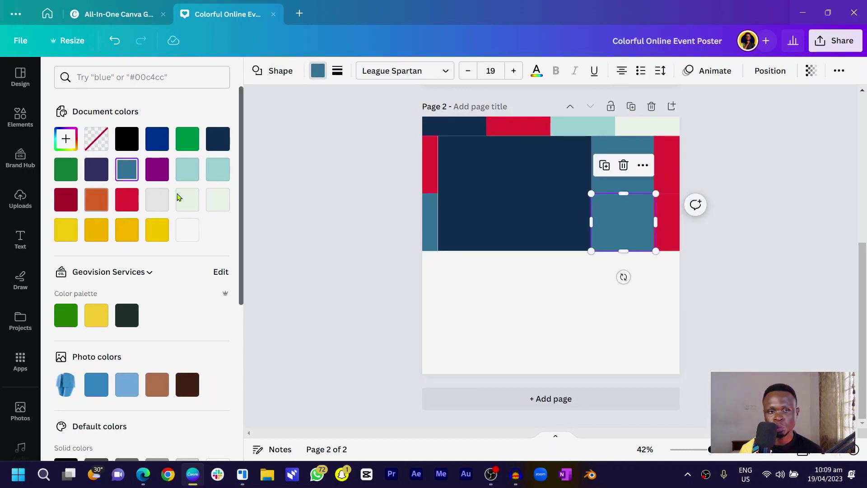
left_click(196, 177)
left_click(667, 221)
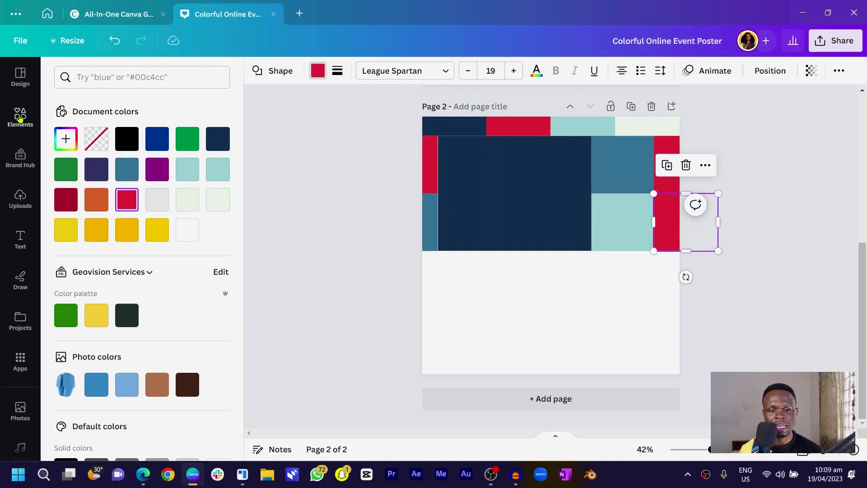
left_click(215, 200)
left_click(528, 344)
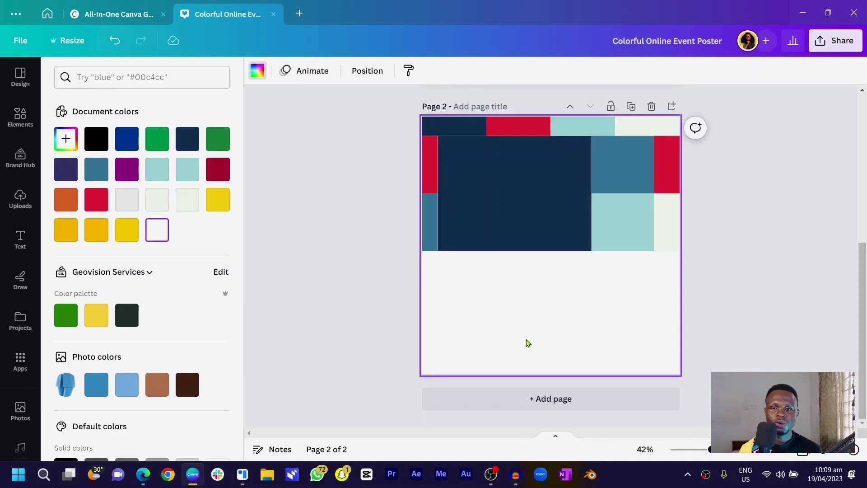
- Lay out a new row of copied blocks across the page directly beneath the navy rectangle
left_click_drag(411, 185, 429, 215)
left_click(499, 356)
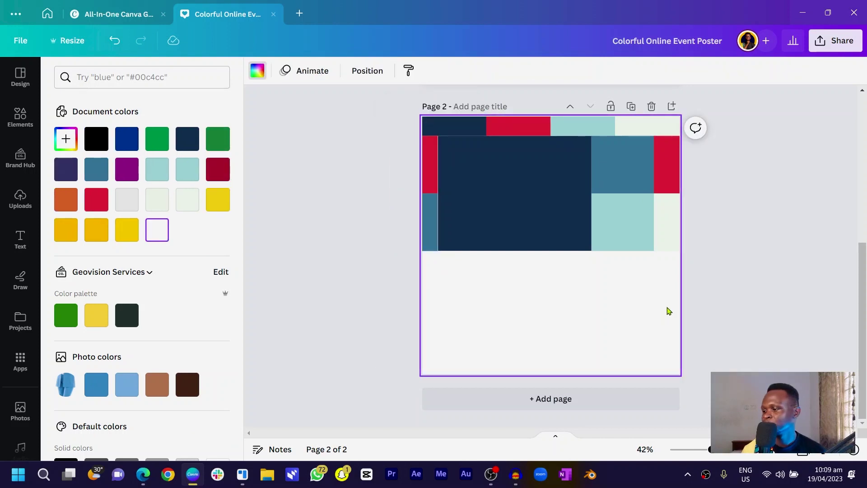
left_click_drag(664, 276, 476, 320)
left_click_drag(549, 366, 536, 285)
left_click(573, 335)
left_click(440, 312)
left_click_drag(439, 312, 578, 270)
left_click_drag(541, 330, 417, 339)
key("Delete")
left_click_drag(442, 274, 630, 274)
left_click_drag(630, 274, 676, 277)
- Fill a block in the new row with the palette's red
left_click(318, 71)
left_click(126, 200)
left_click(550, 352)
- Rework the new row after page 1's layout, with wide steel blue and red blocks followed by two narrower blocks
scroll(493, 316, "up", 6)
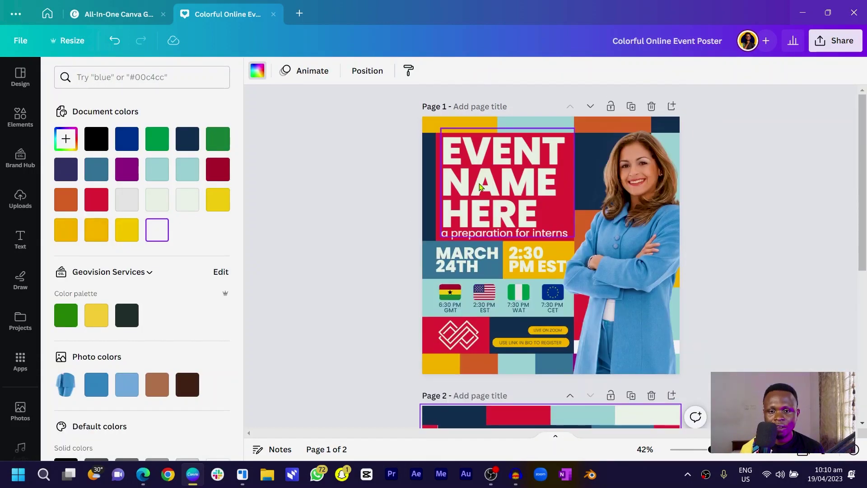
scroll(526, 263, "down", 6)
left_click(631, 278)
key("Delete")
left_click(585, 278)
left_click(543, 279, "shift")
left_click_drag(542, 279, 587, 279)
left_click(491, 279)
left_click_drag(491, 279, 519, 280)
left_click(444, 279)
left_click_drag(468, 279, 518, 279)
left_click(591, 374)
- Fill the row's third block with off-white and its last block with light teal
left_click(630, 278)
left_click(318, 71)
left_click(218, 199)
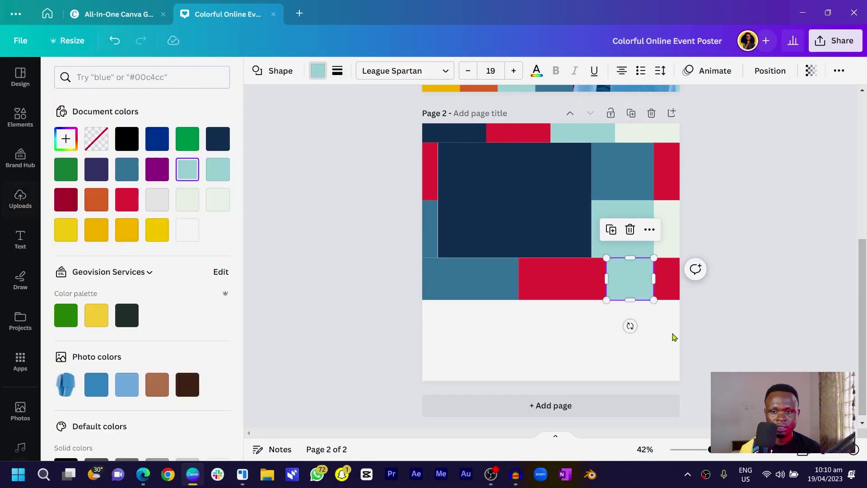
left_click(667, 279)
left_click(219, 170)
- Add a wide off-white block beneath the steel blue and red blocks, spanning their combined width
left_click(590, 352)
left_click_drag(591, 338, 488, 278)
left_click_drag(475, 289, 475, 331)
key("ctrl+z")
key("ctrl+z")
key("ctrl+z")
key("ctrl+z")
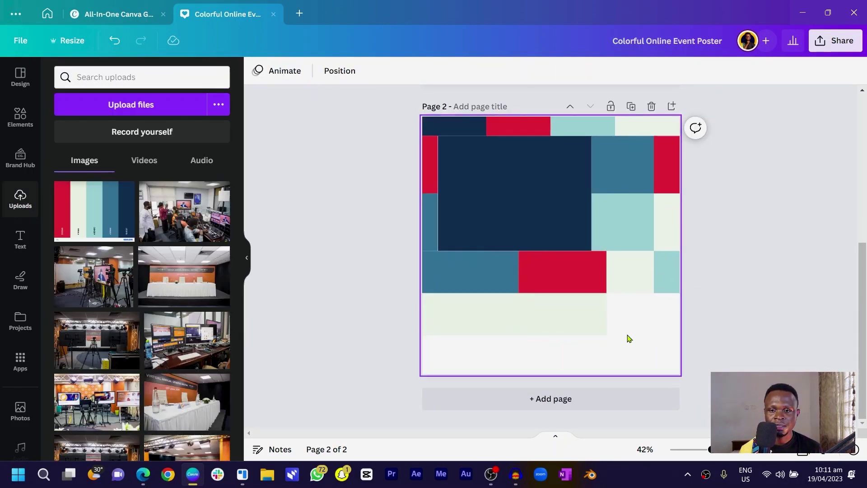
- Complete the off-white row with a small navy block and an off-white block, and copy the four top strips beneath it
key("ctrl+z")
key("ctrl+z")
key("ctrl+z")
key("ctrl+z")
- Stretch the copied navy, red, light teal and off-white strips down to the page's bottom edge
key("ctrl+z")
key("ctrl+z")
key("ctrl+z")
left_click_drag(503, 377, 502, 373)
left_click(452, 355)
left_click_drag(452, 354, 452, 364)
key("ctrl+z")
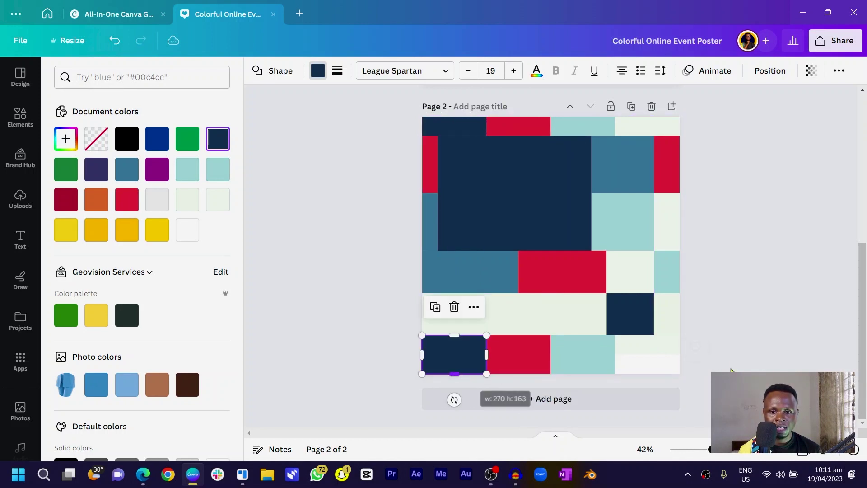
left_click(656, 347)
left_click_drag(649, 354, 657, 375)
left_click(336, 267)
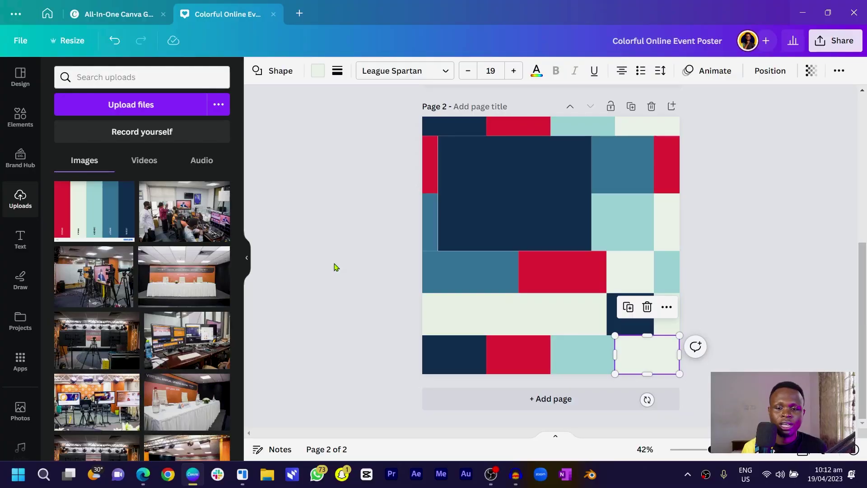
left_click(354, 232)
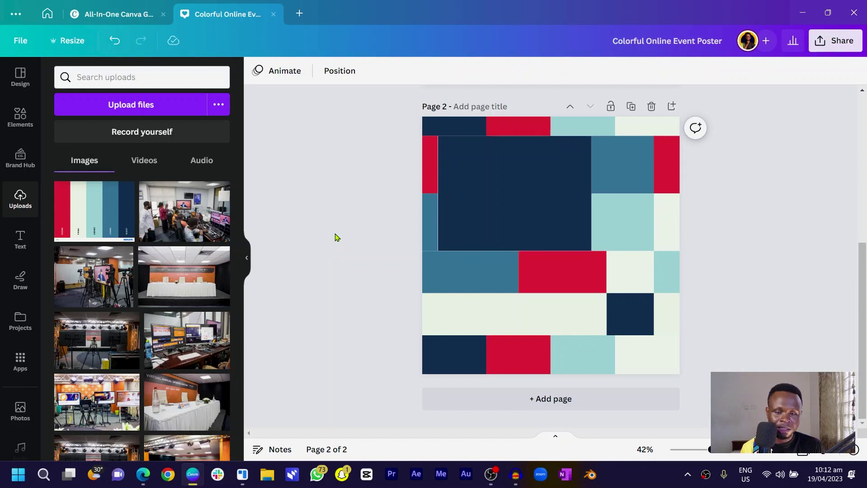
- Add a text box at the top of the navy rectangle and set its font to Poppins ExtraBold
key("t")
left_click_drag(560, 275, 487, 182)
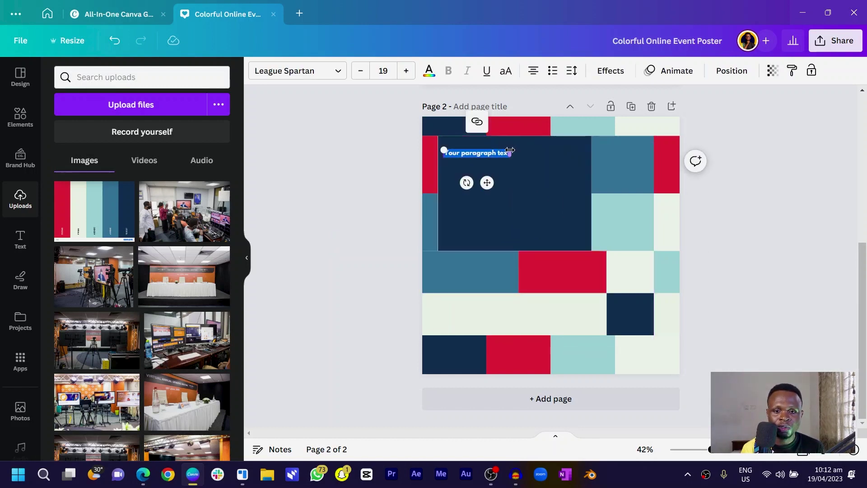
left_click(276, 70)
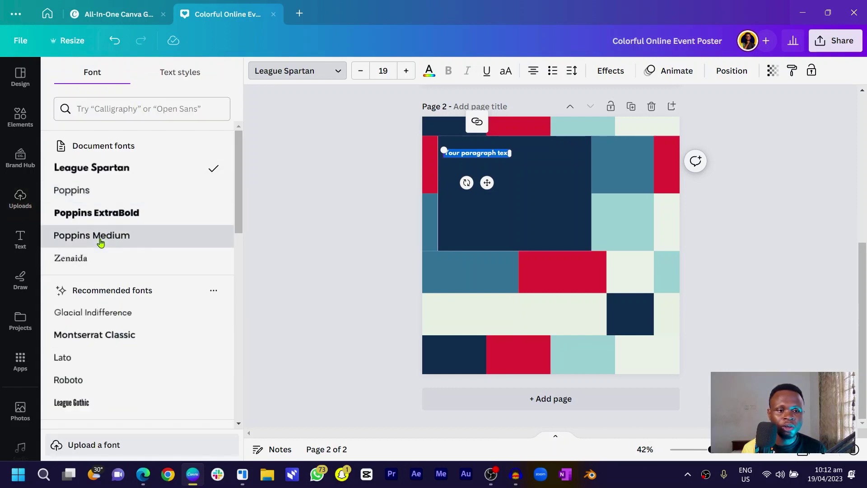
left_click_drag(100, 239, 152, 135)
left_click(311, 72)
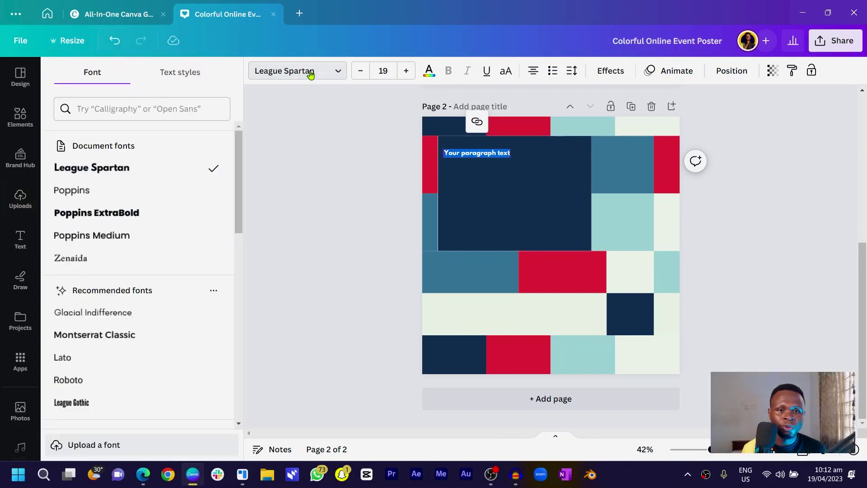
left_click(172, 108)
type("poppins")
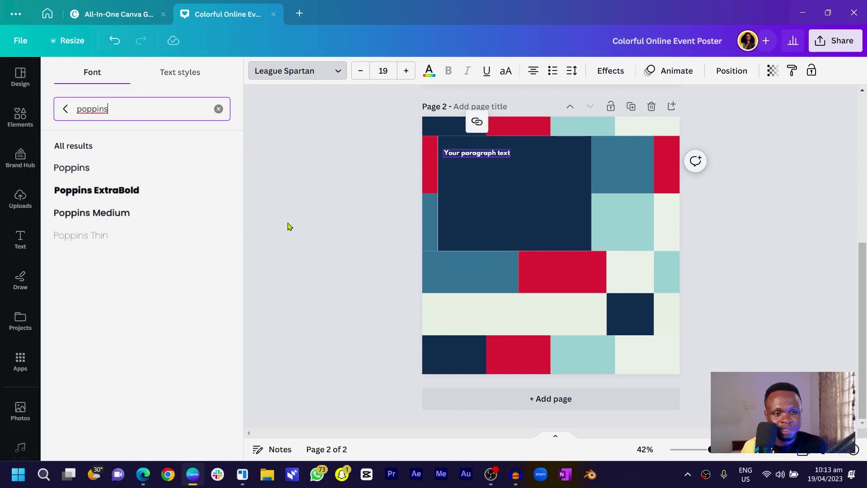
left_click(80, 198)
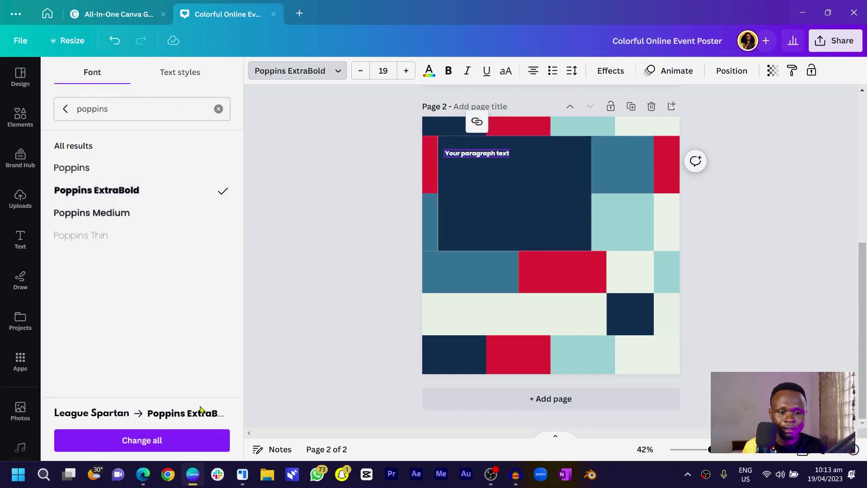
left_click(352, 261)
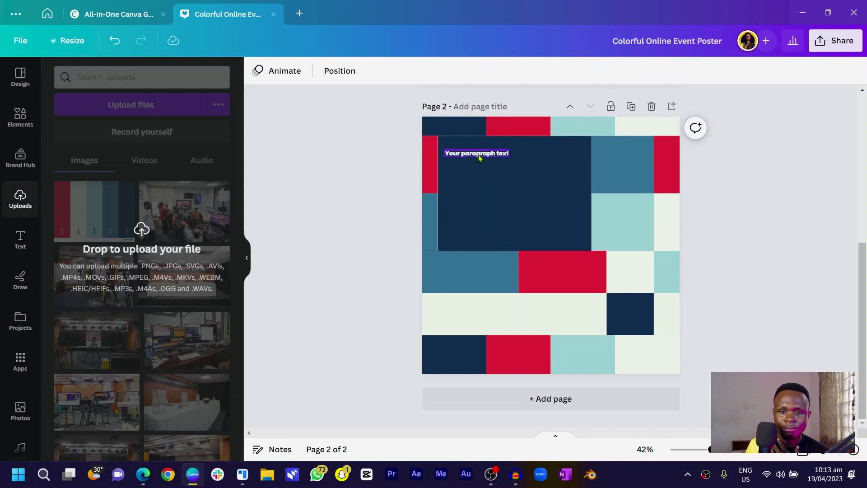
- Enlarge the text to size 66 and replace it with "HOW TO MAKE 1 MILLIONS SUBSCRUBERS"
left_click(479, 157)
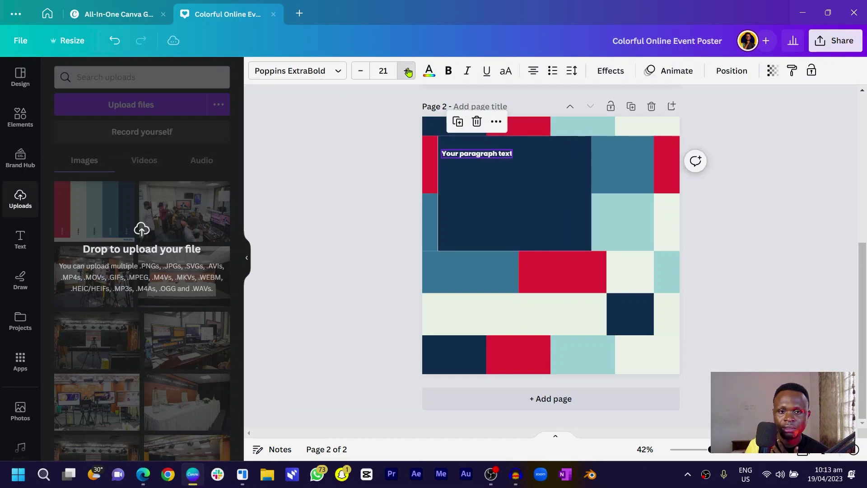
left_click_drag(643, 185, 565, 242)
double_click(525, 220)
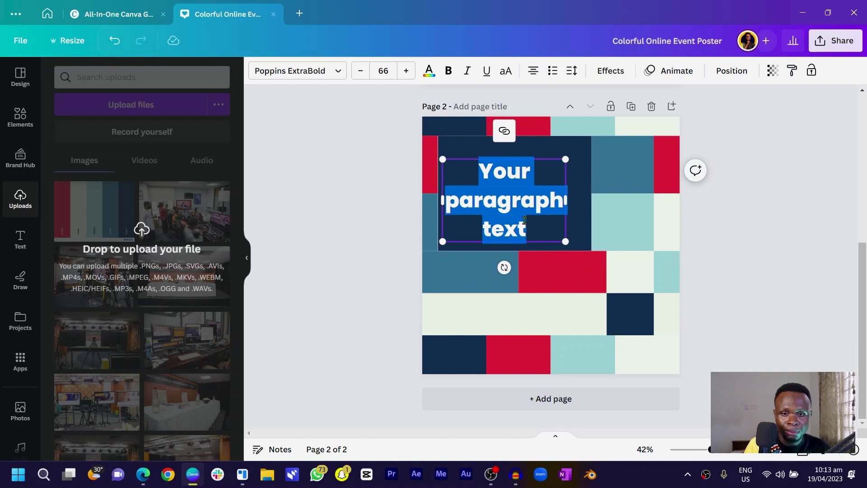
type("HOW TO MAKE 1 MI")
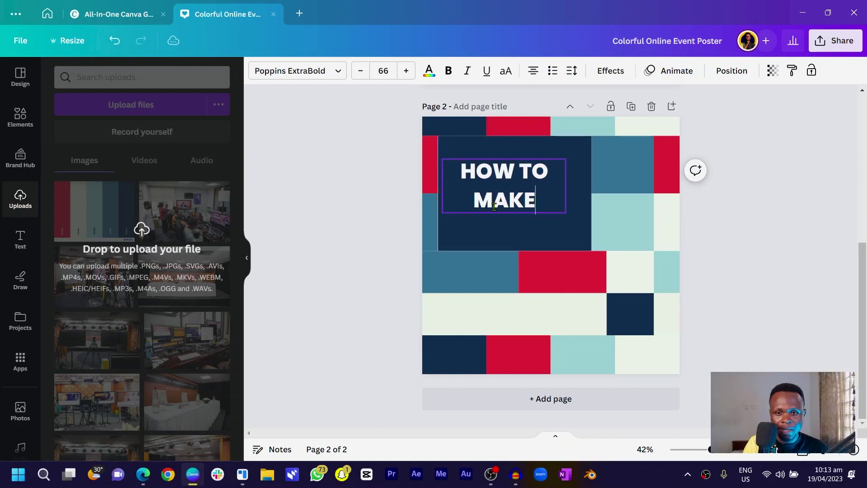
type("LLIONS")
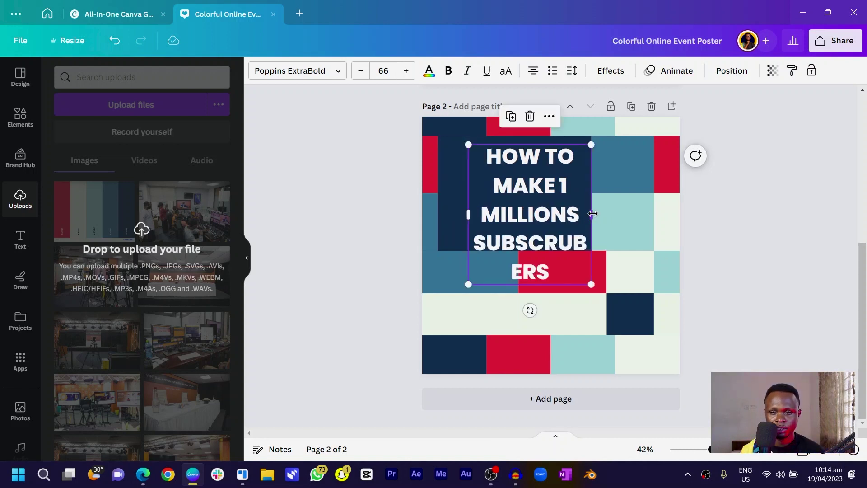
- Widen the heading's text box and format its text left-aligned with a line spacing of 1
left_click_drag(593, 214, 642, 216)
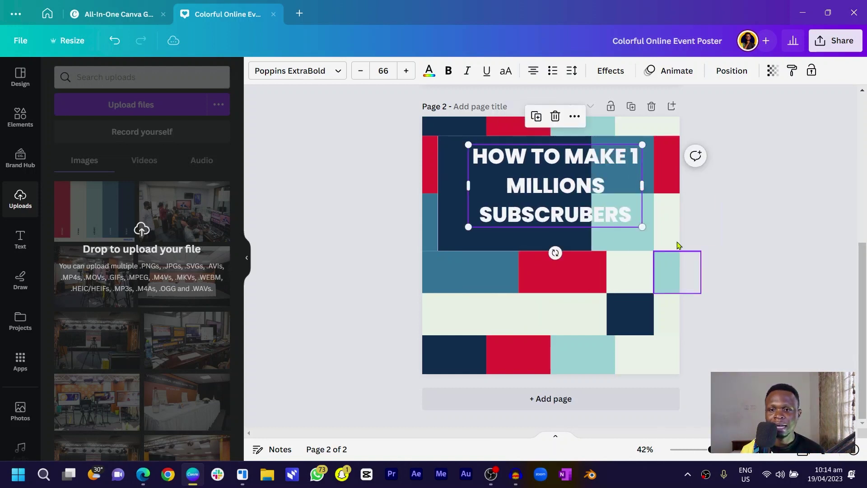
left_click(573, 72)
left_click_drag(638, 156, 615, 162)
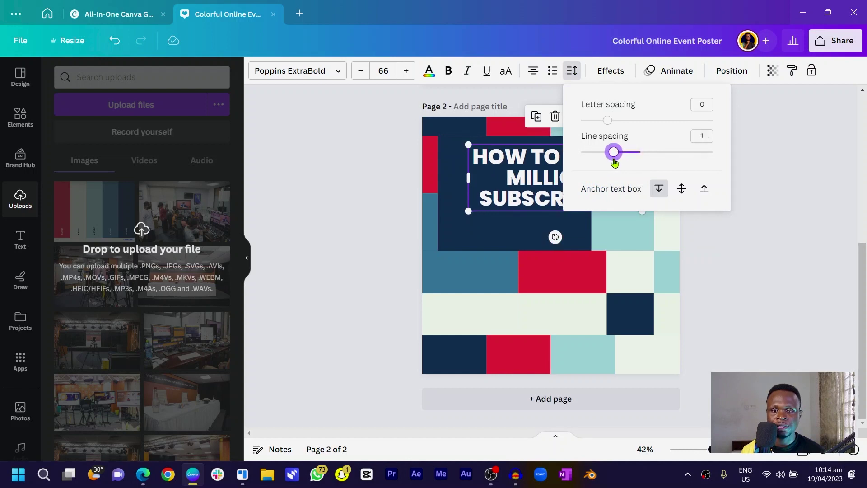
left_click(533, 71)
left_click(533, 71)
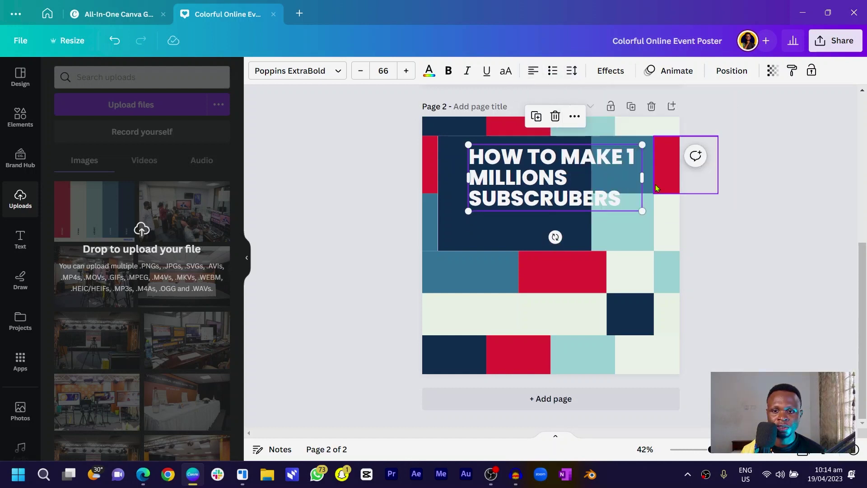
- Narrow the heading's text box, move it into the navy rectangle and replace the word "SUBSCRUBERS" with "USERS"
left_click_drag(640, 181, 624, 180)
left_click(288, 235)
left_click_drag(535, 189, 515, 194)
double_click(594, 205)
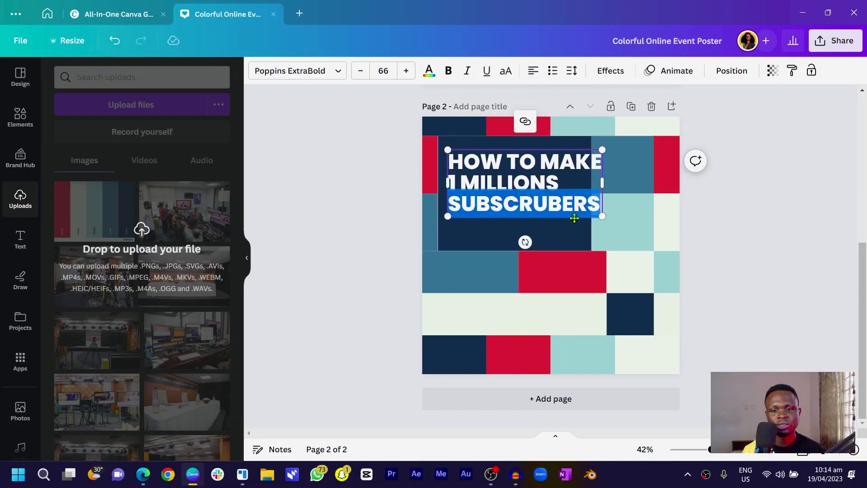
type("UERS")
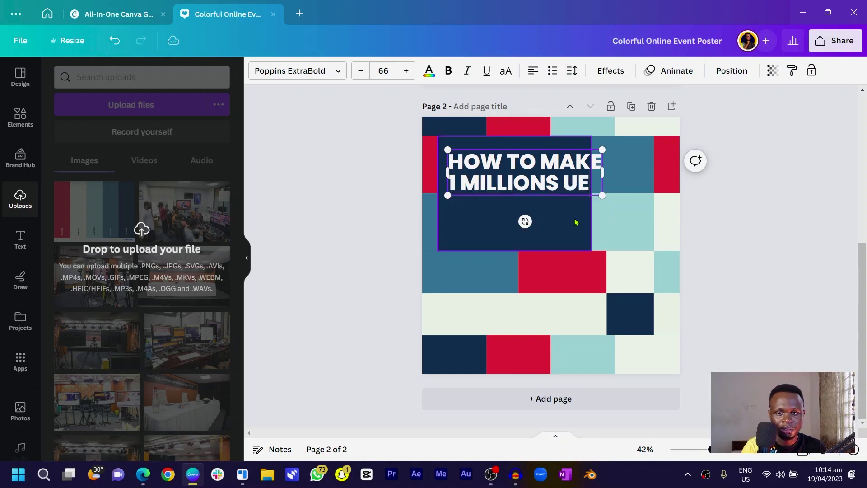
key("BackSpace")
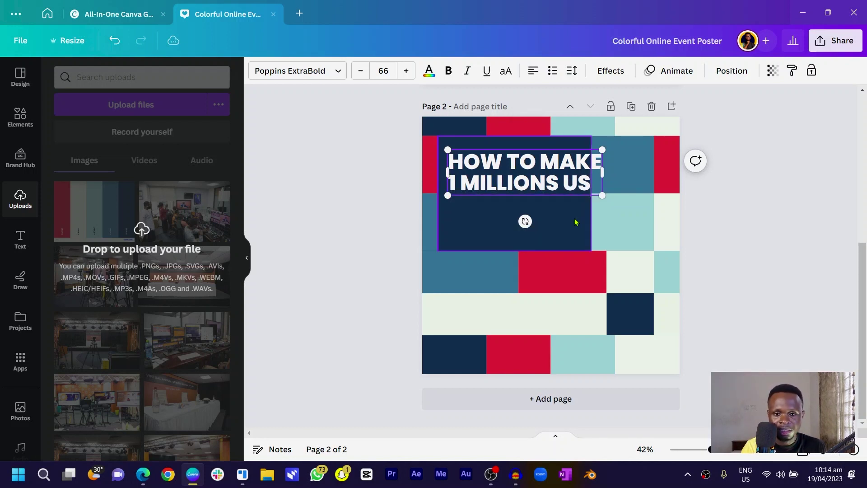
type("ERS")
- Wrap the heading onto four lines and enlarge it to size 78 so it fills the navy rectangle
left_click_drag(602, 182, 551, 183)
left_click_drag(468, 199, 468, 191)
left_click_drag(549, 233, 569, 242)
left_click(334, 260)
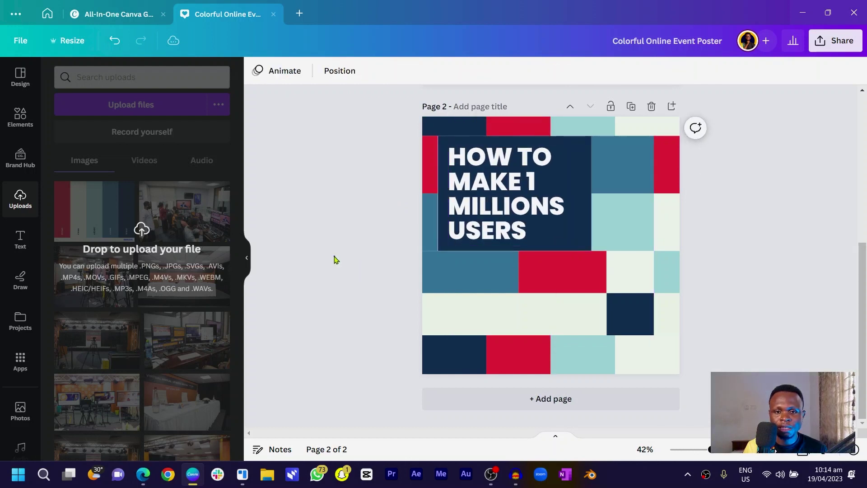
- Color the heading's words "1 MILLIONS" with the document's palette red
left_click(542, 207)
double_click(534, 205)
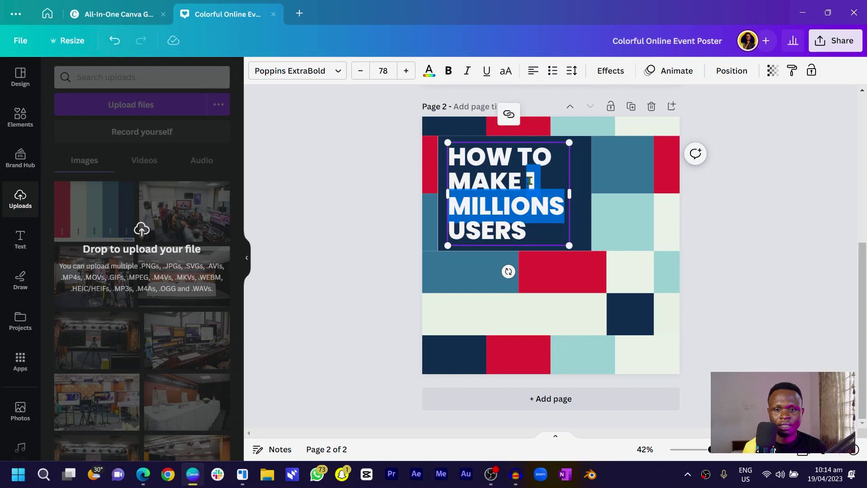
left_click(428, 71)
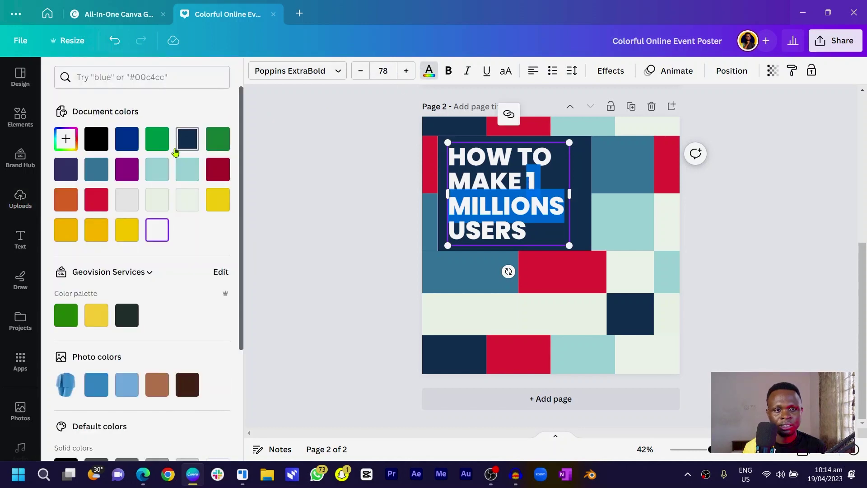
left_click(85, 205)
left_click(327, 234)
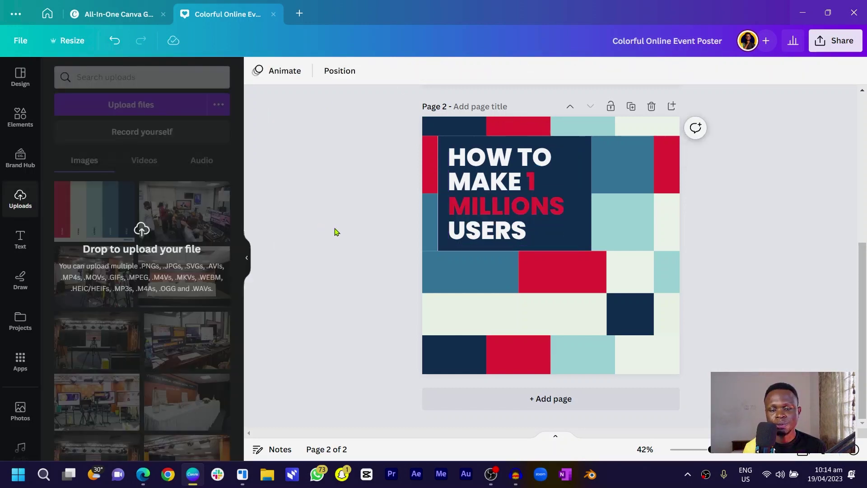
- Duplicate the heading below the original and replace the copy's text with "24TH OCT"
left_click(501, 202)
key("ctrl+d")
left_click_drag(501, 201, 480, 273)
double_click(480, 274)
double_click(480, 274)
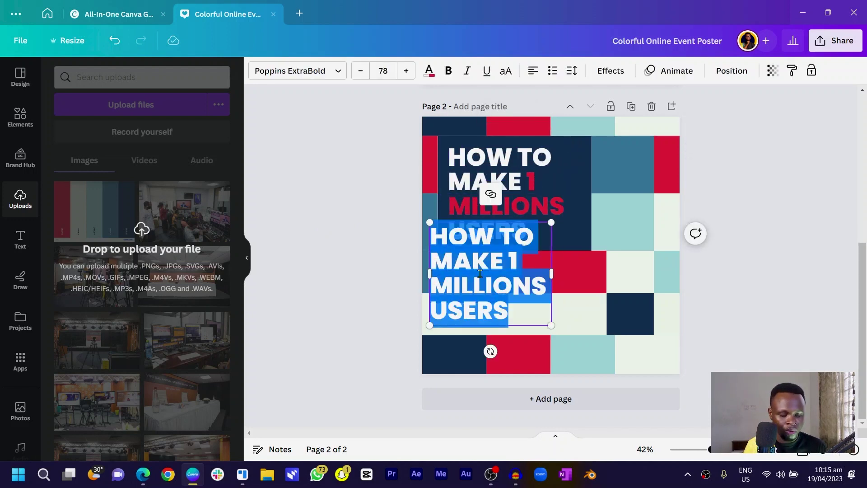
type("24T")
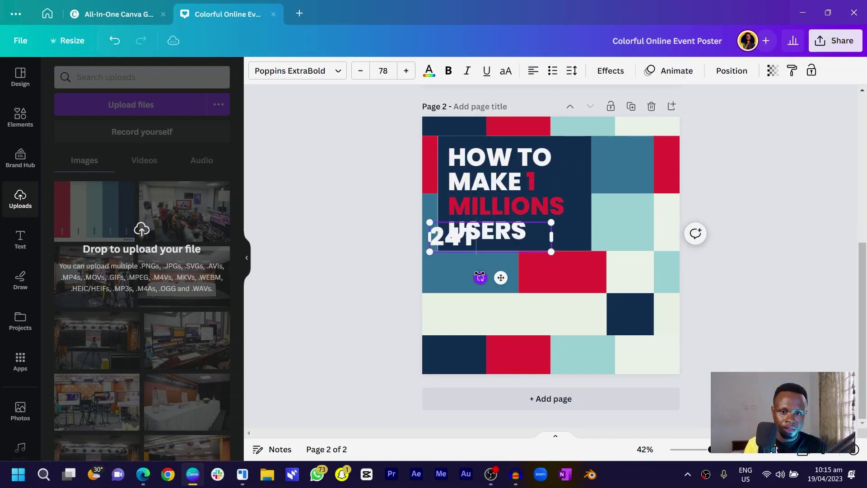
type("H OCT")
- Shrink the date text to size 48 on two lines and position it inside the blue block beneath the heading
left_click_drag(551, 222, 516, 268)
left_click(369, 310)
mouse_move(460, 271)
left_mouse_down()
mouse_move(471, 286)
mouse_move(531, 280)
mouse_move(522, 267)
mouse_move(499, 273)
mouse_move(544, 281)
mouse_move(460, 274)
left_mouse_up()
left_click(562, 269)
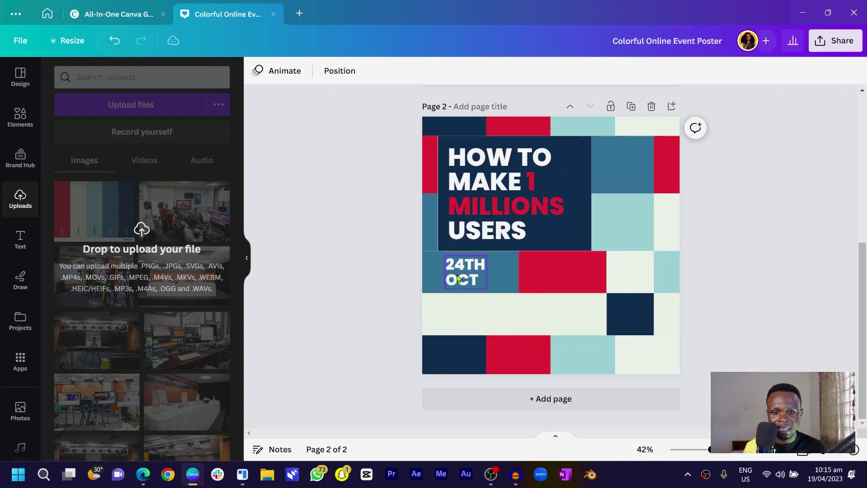
- Shift the red block close to the date and place a copy of the date text on it reading "2PM GMT"
left_click(503, 274)
mouse_move(514, 271)
left_mouse_down()
mouse_move(494, 271)
mouse_move(532, 265)
mouse_move(510, 268)
mouse_move(527, 262)
mouse_move(520, 272)
left_mouse_up()
left_click(473, 276)
key("ctrl+d")
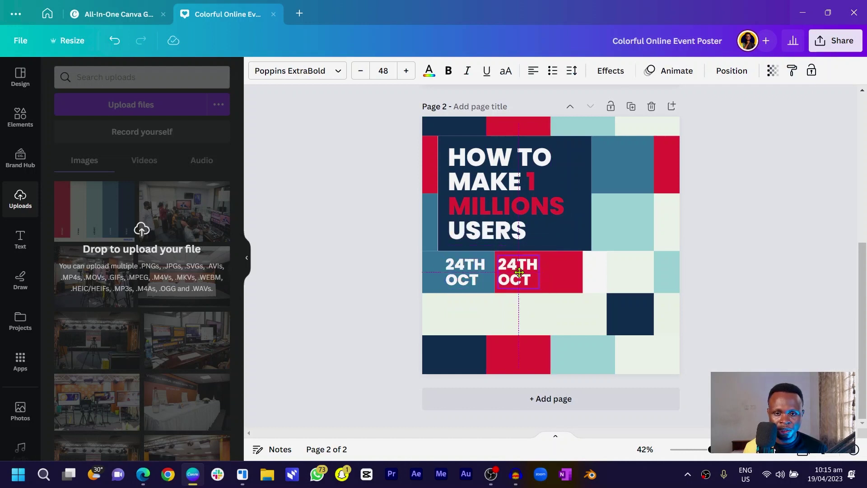
double_click(521, 270)
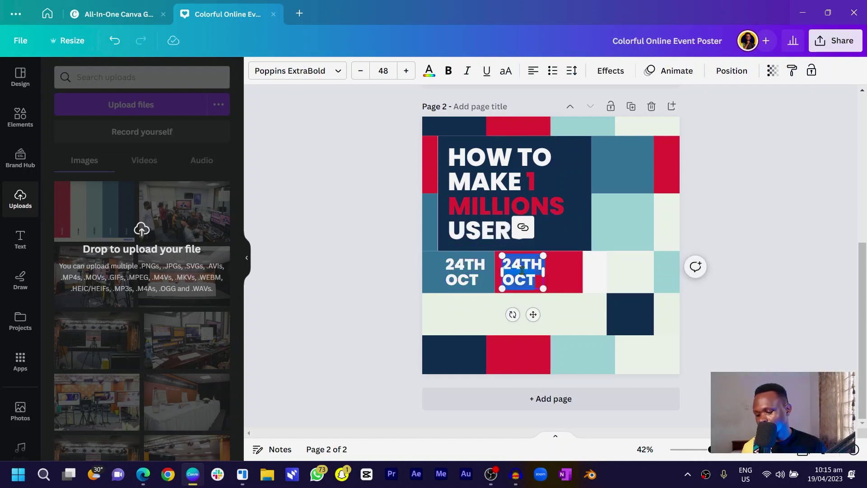
type("2")
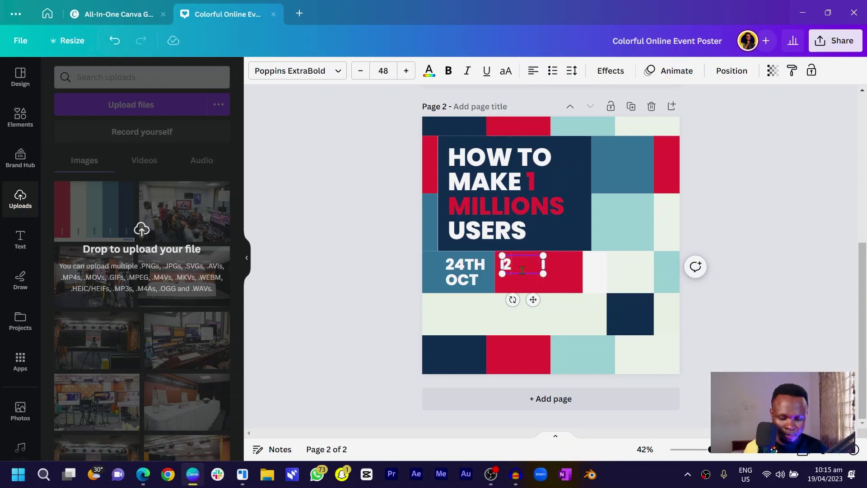
type(":P")
type("M")
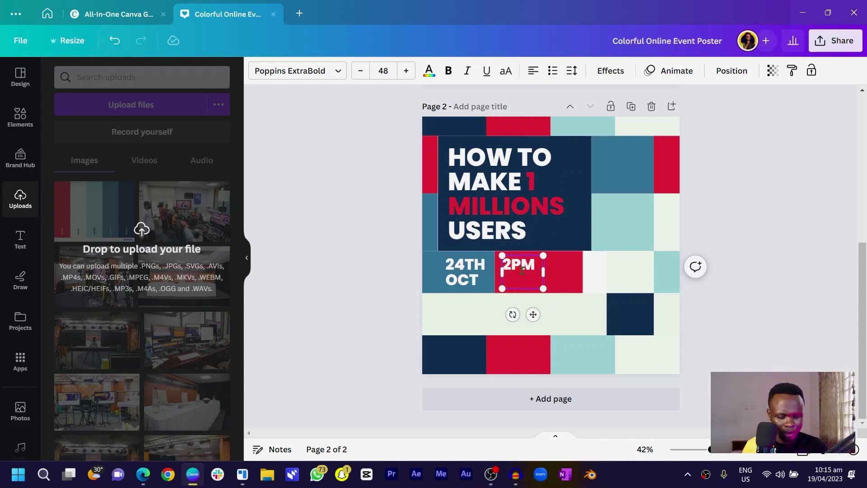
left_click(353, 275)
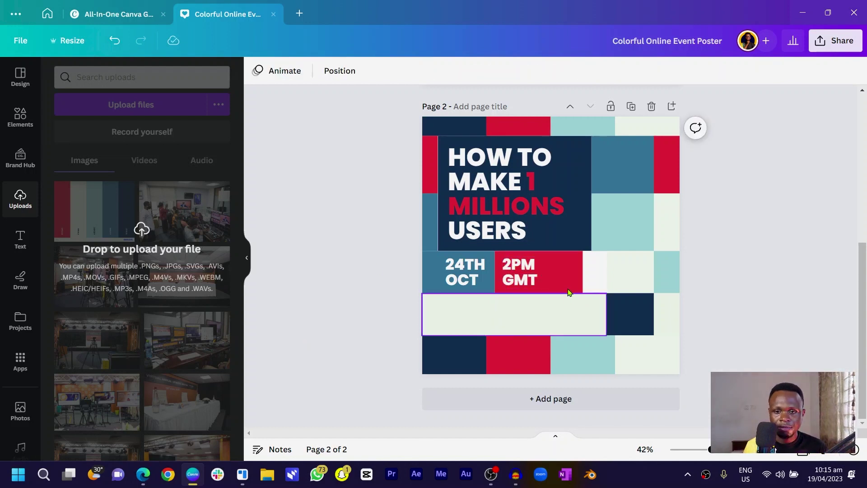
- Narrow the red block so it fits closely around the time text
left_click(569, 283)
left_click_drag(582, 274, 555, 278)
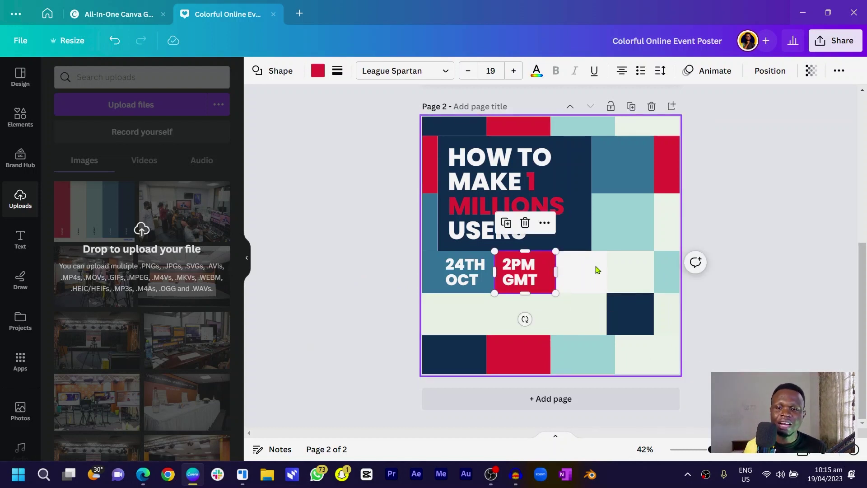
left_click(583, 274)
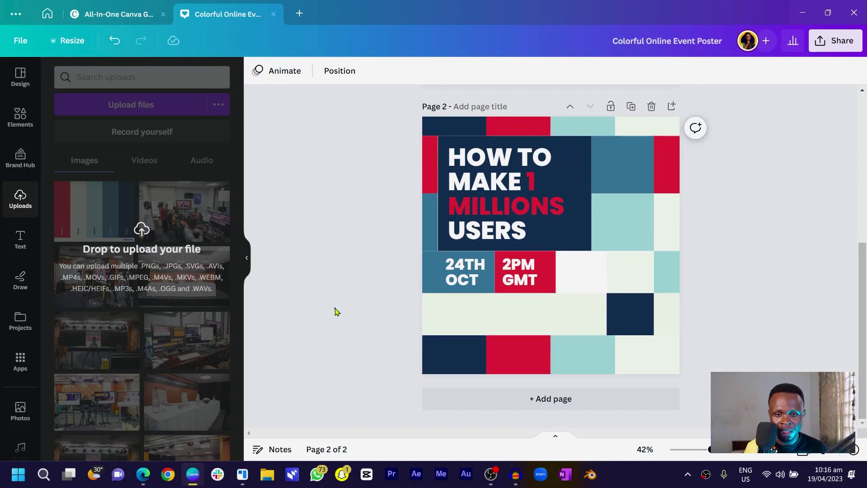
- Search the elements for "GHANA" and place the rounded Ghana flag on the off-white strip below the date
left_click(20, 116)
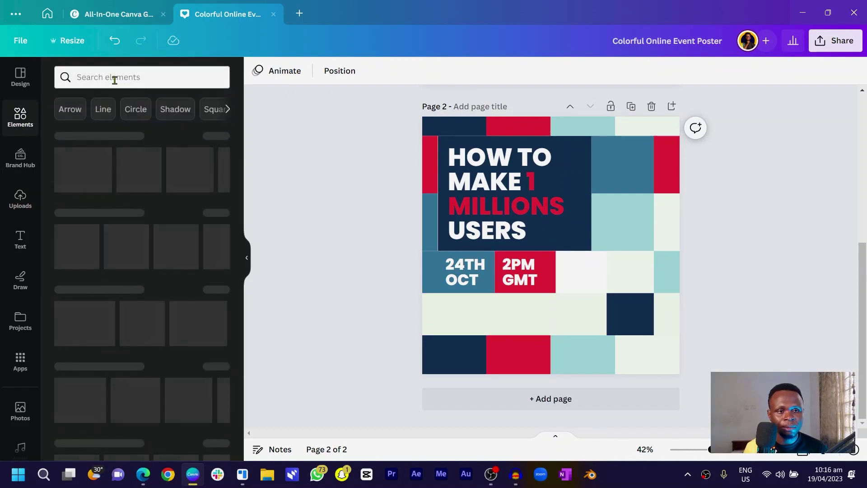
left_click(115, 78)
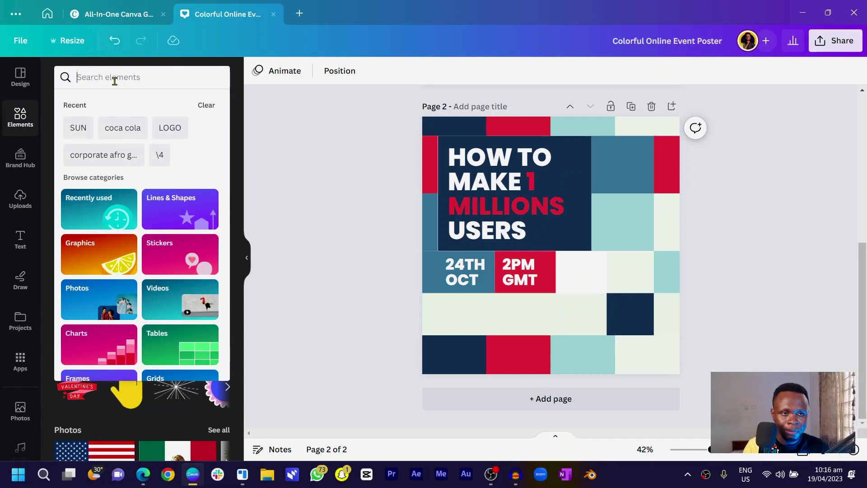
type("GHANA")
key("Return")
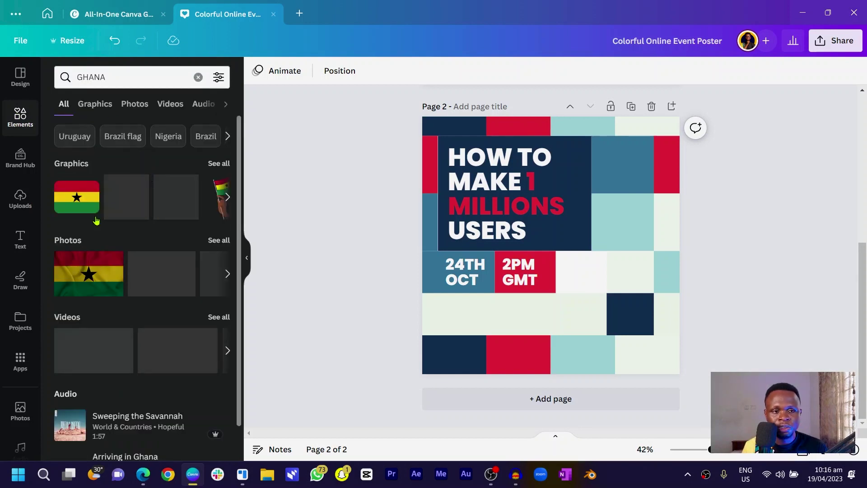
left_click(62, 201)
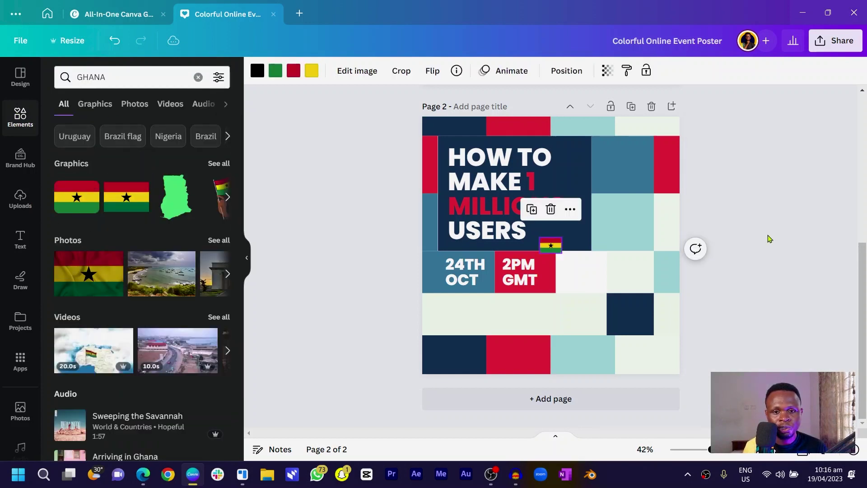
left_click_drag(551, 251, 456, 316)
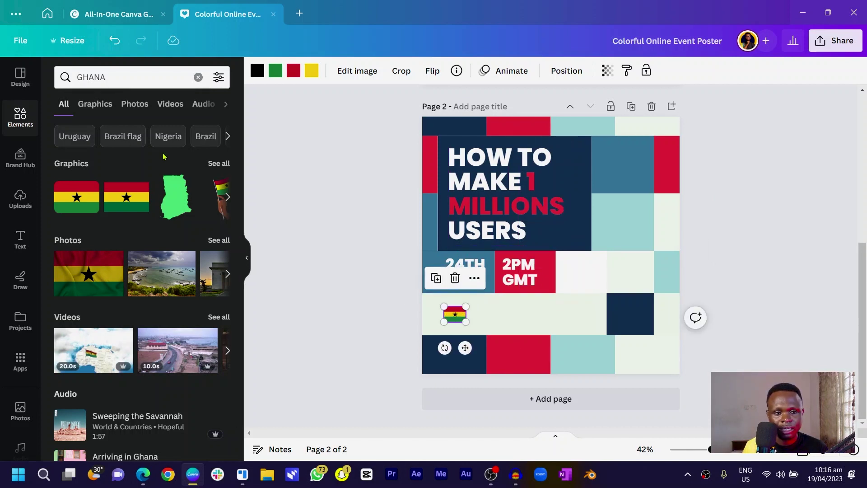
- Browse more graphics by Twemoji, add the French flag and shrink it to match beside the Ghana flag
left_click(228, 172)
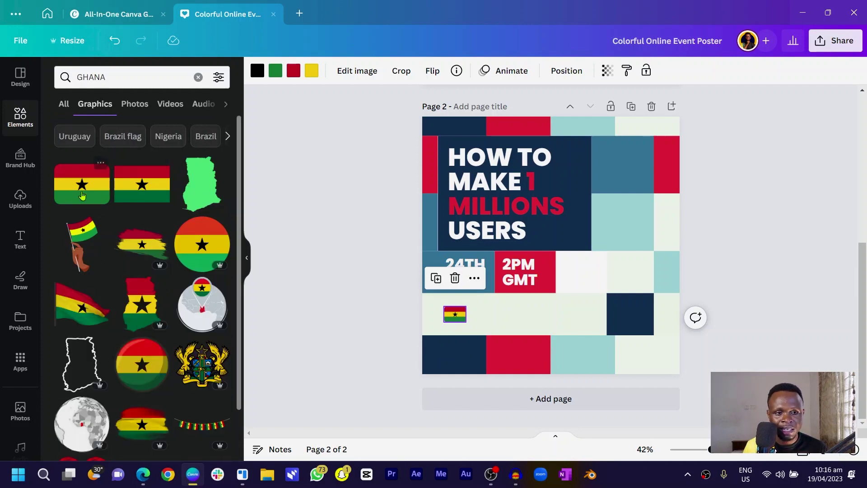
left_click(100, 166)
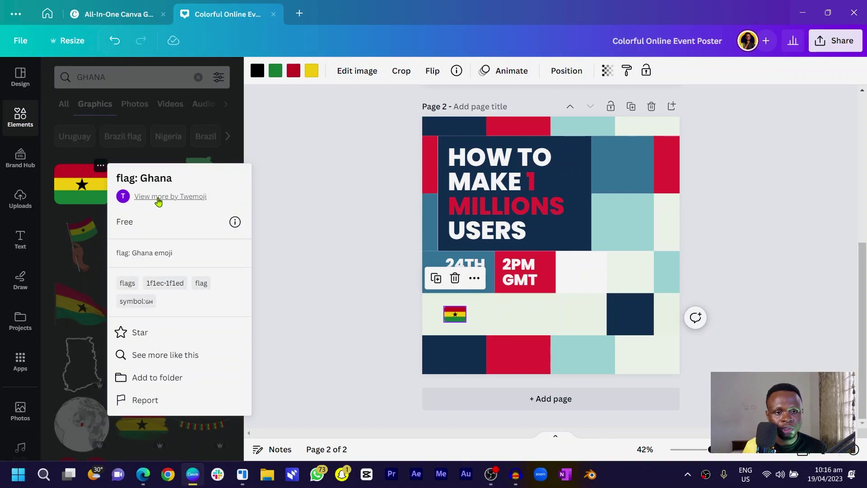
left_click(192, 203)
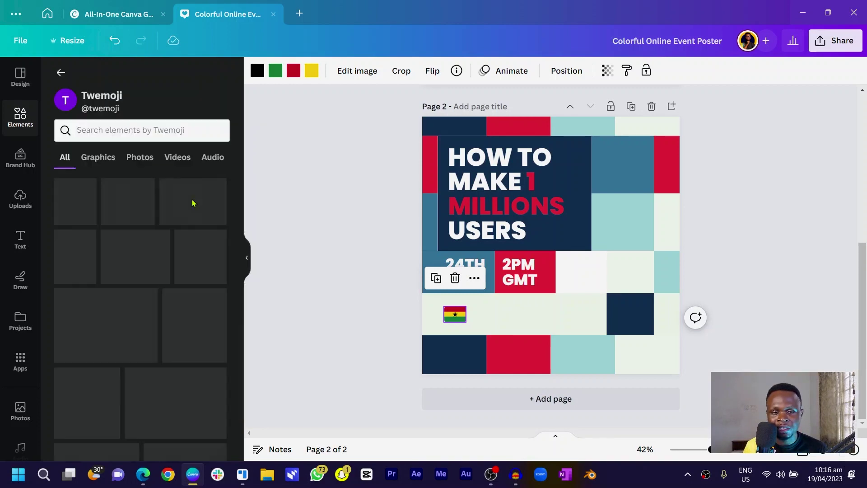
scroll(129, 248, "down", 2)
scroll(128, 248, "down", 10)
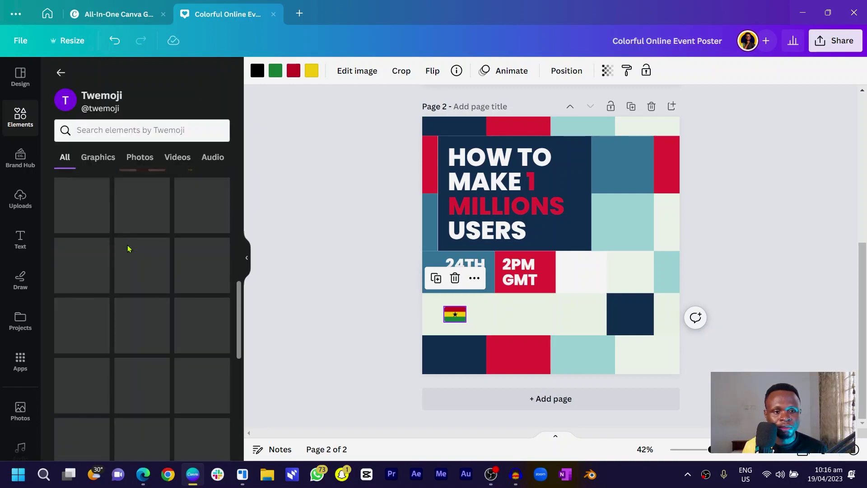
left_click_drag(164, 212, 564, 306)
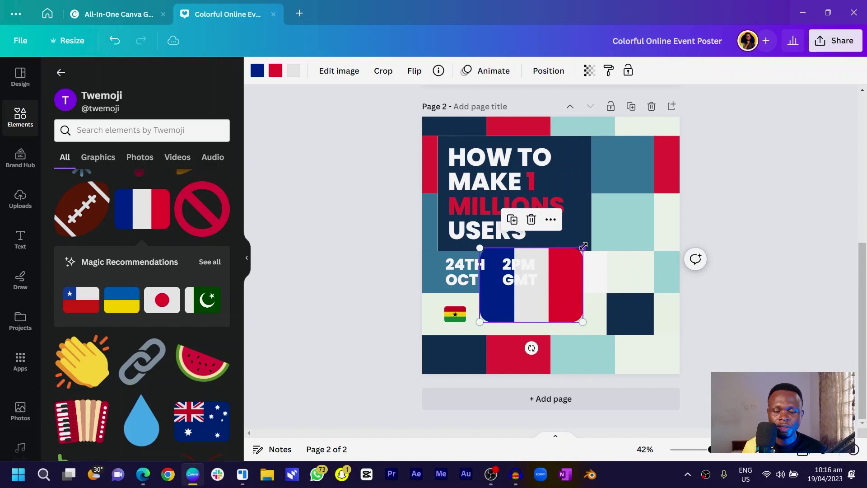
left_click_drag(581, 248, 511, 323)
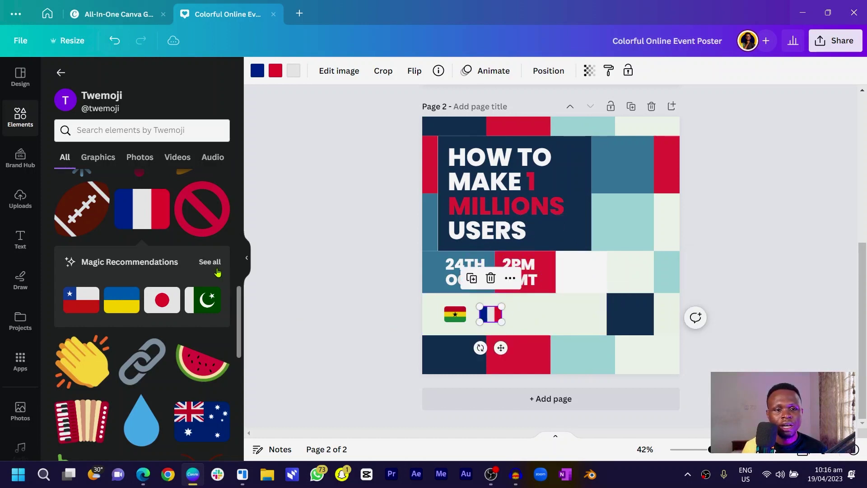
- Add the United Kingdom flag from the French flag's full recommendations and shrink it into line beside the French flag
left_click(214, 269)
scroll(130, 161, "down", 5)
scroll(129, 161, "down", 3)
scroll(130, 174, "down", 4)
scroll(154, 199, "up", 6)
scroll(153, 199, "up", 5)
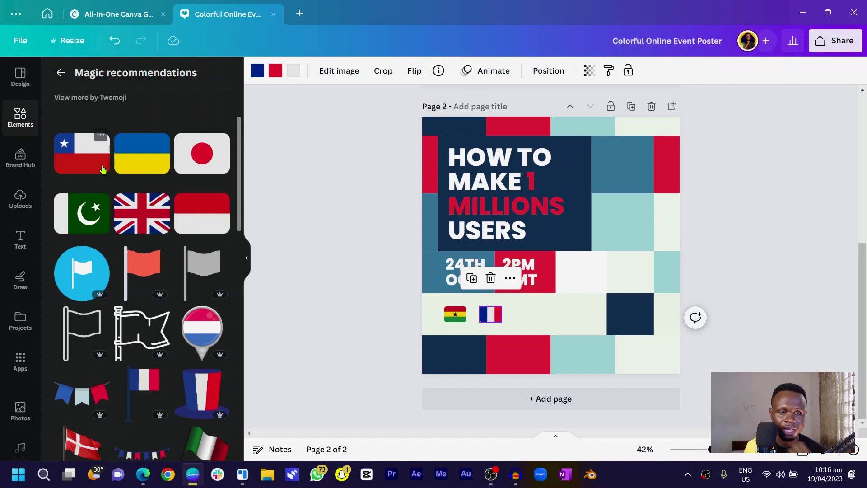
left_click_drag(131, 215, 580, 283)
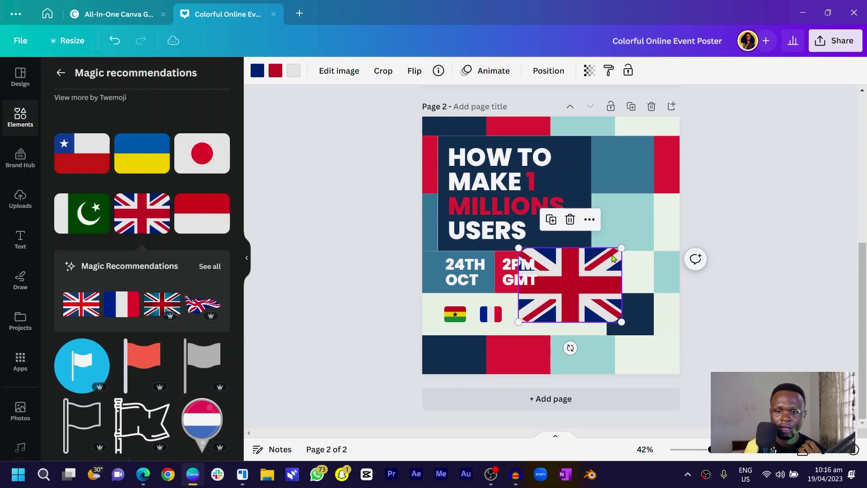
left_click_drag(622, 247, 542, 321)
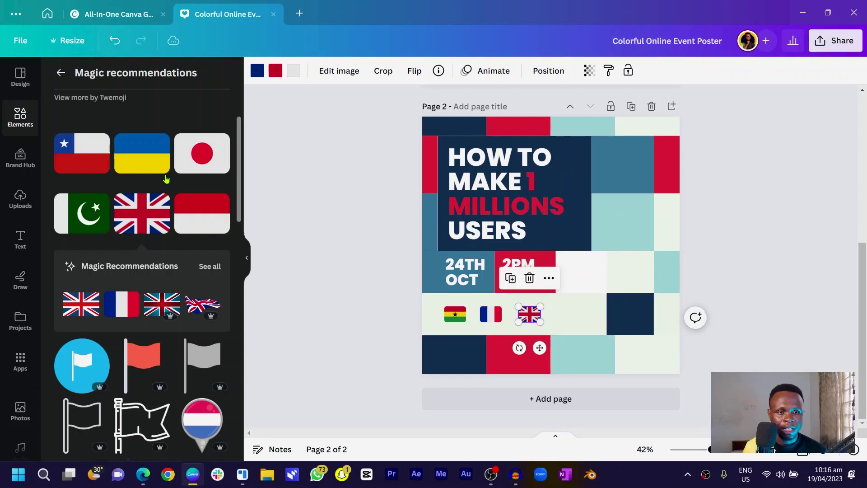
- Add the Japanese flag and shrink it into place at the end of the flag row
left_click(196, 155)
left_click_drag(597, 275, 648, 315)
left_click_drag(652, 247, 565, 315)
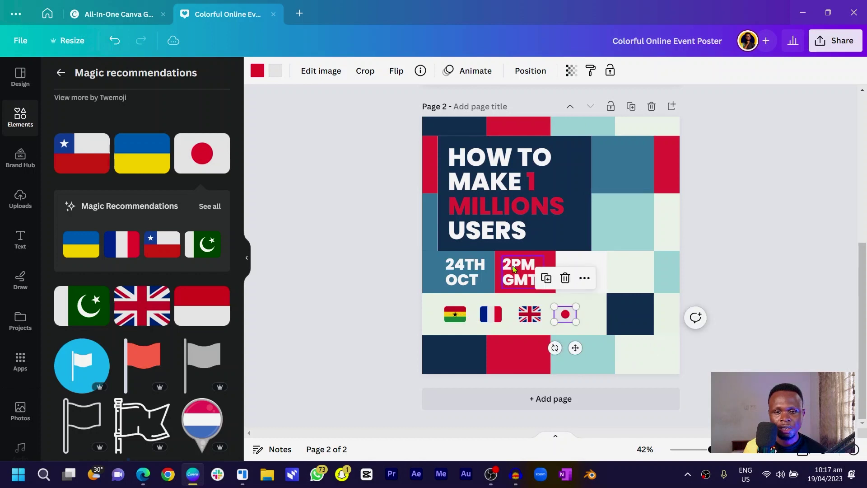
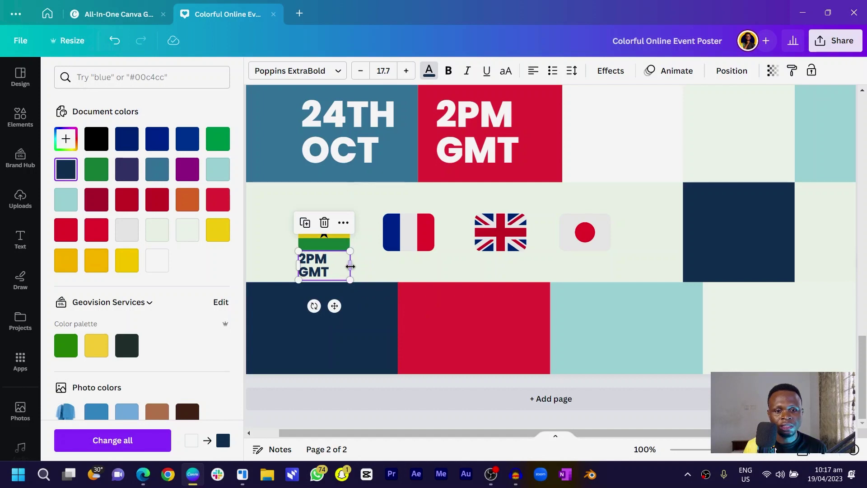
- Fit the small "2PM GMT" label under the Ghana flag on one line and place copies for the French and United Kingdom flags
left_click_drag(350, 266, 363, 267)
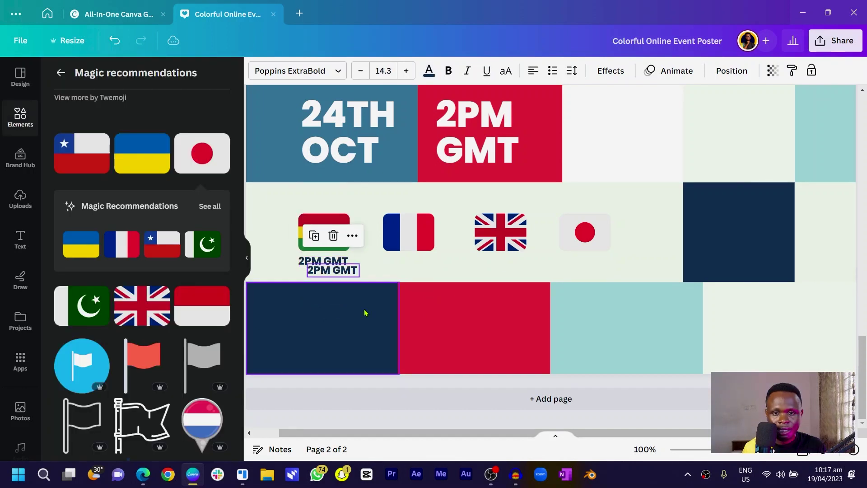
left_click_drag(343, 277, 419, 269)
key("ctrl+d")
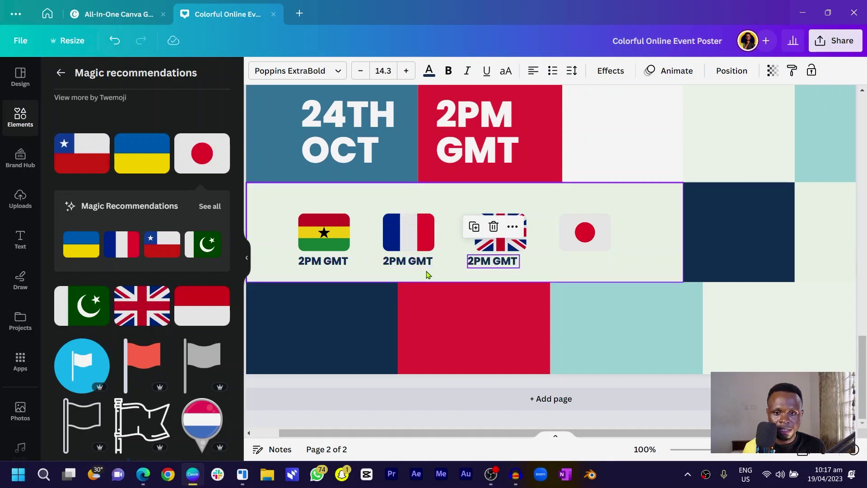
- Close up the spacing of the French and United Kingdom flags and align each "2PM GMT" label beneath its flag
left_click_drag(499, 246, 484, 246)
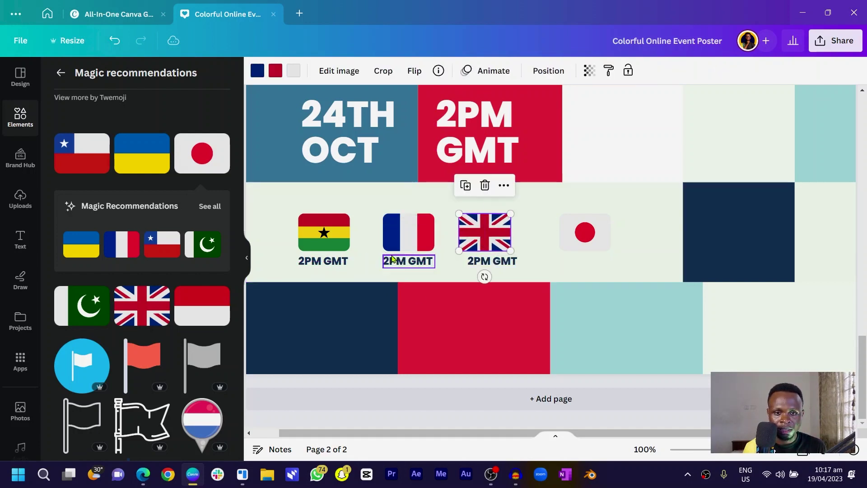
left_click(392, 260)
left_click(409, 236, "shift")
left_click_drag(410, 235, 405, 236)
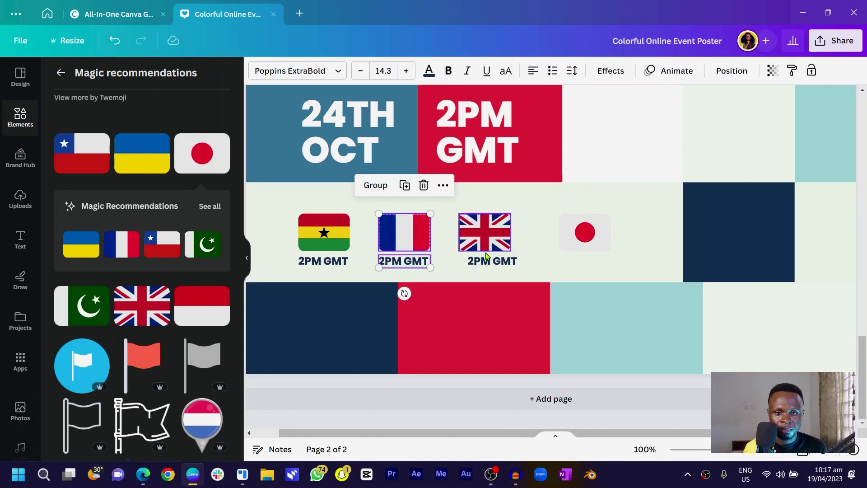
left_click(507, 266)
left_click_drag(507, 265, 498, 265)
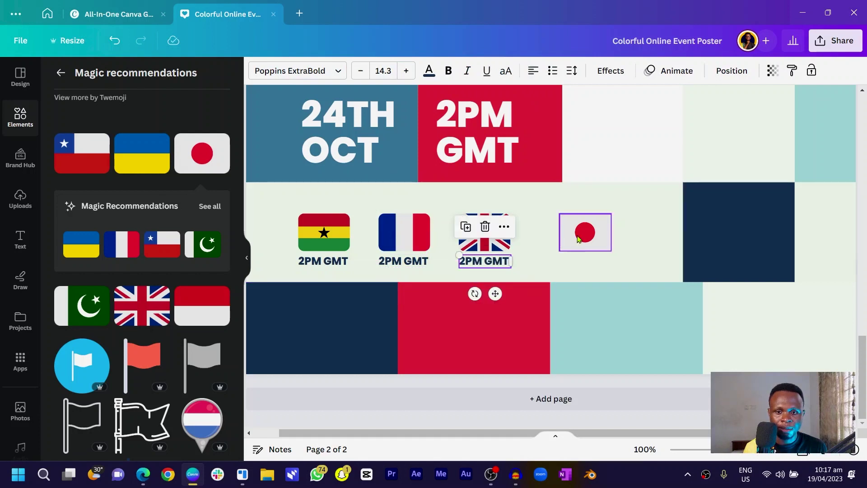
- Move the Japanese flag closer to the row at equal spacing and place a copy of the "2PM GMT" label beneath it
left_click_drag(579, 239, 558, 239)
left_click(473, 260)
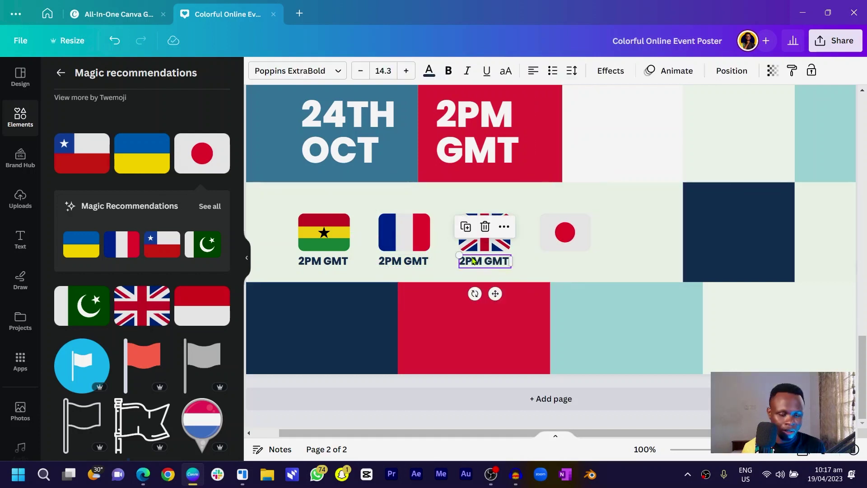
left_click_drag(473, 261, 568, 267)
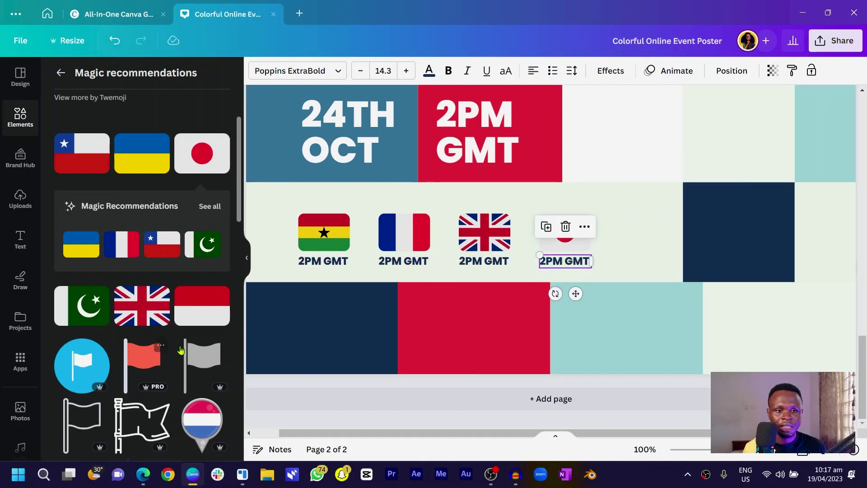
- Replace the Japanese flag with the Ukrainian flag, shrunk to match the row above the fourth "2PM GMT" label
left_click(575, 247)
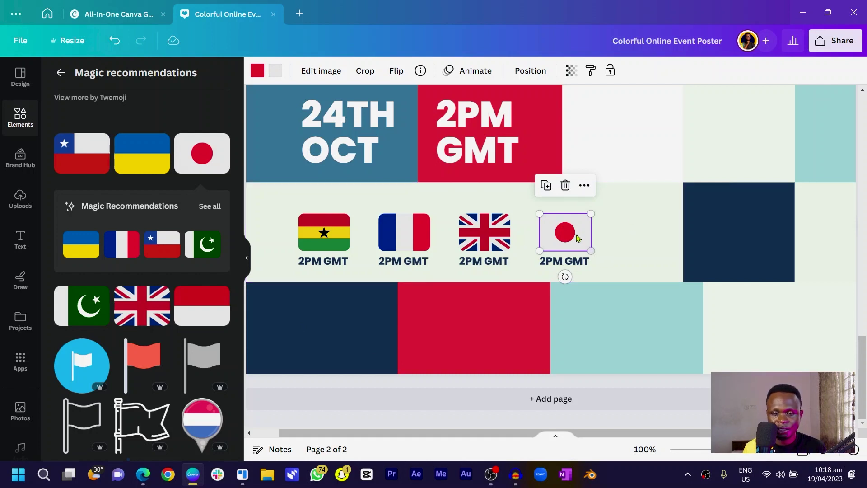
key("Delete")
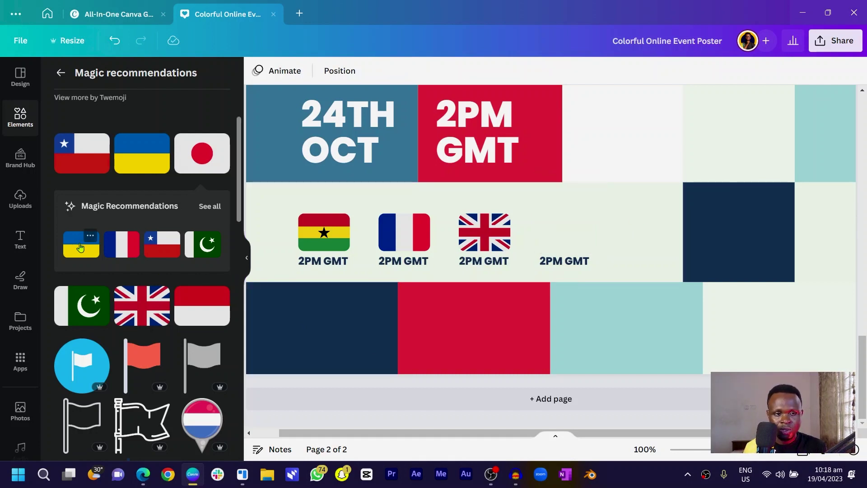
left_click(81, 248)
left_click_drag(602, 132, 688, 240)
left_click_drag(779, 105, 591, 214)
- Shorten the off-white strip to end just past the Ukrainian flag and move the navy block up against it
left_click(630, 262)
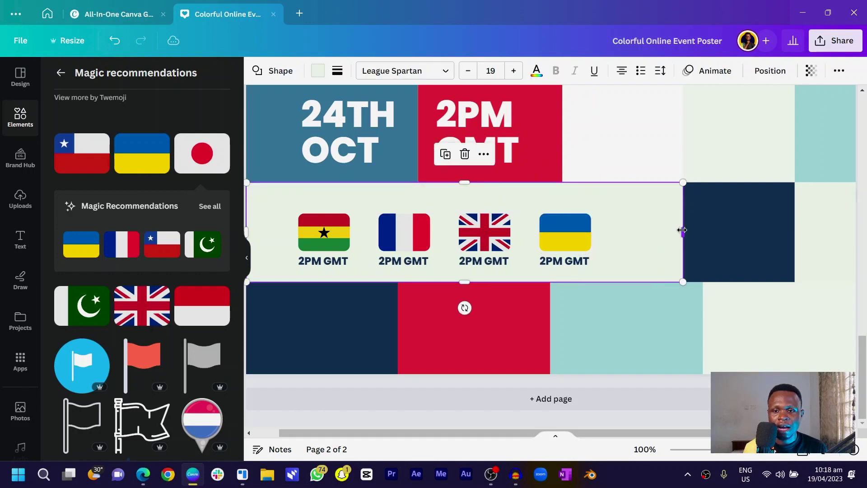
left_click_drag(682, 230, 614, 251)
left_click_drag(703, 236, 639, 259)
key("ctrl+minus")
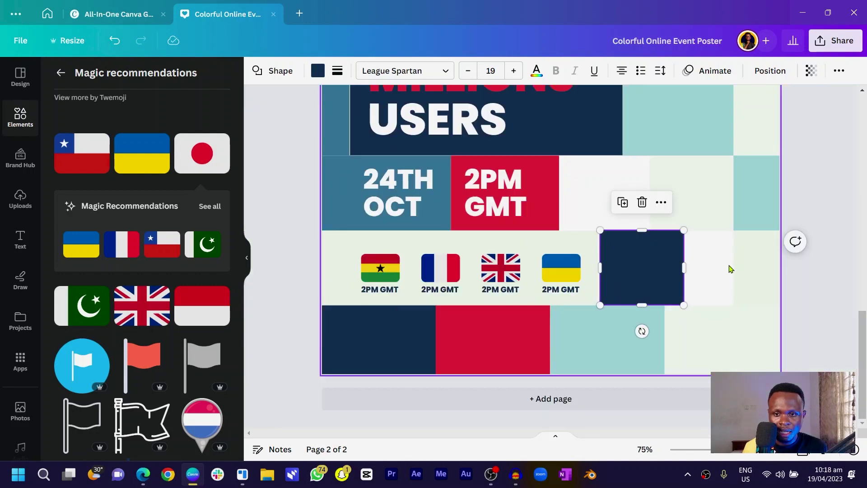
left_click(730, 268)
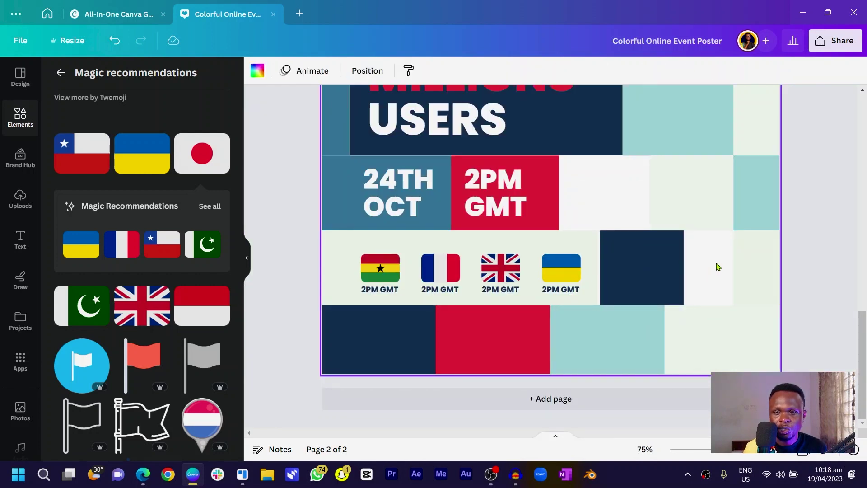
- Review the whole page 2 poster and compare its layout with the reference design on page 1
scroll(709, 316, "up", 3)
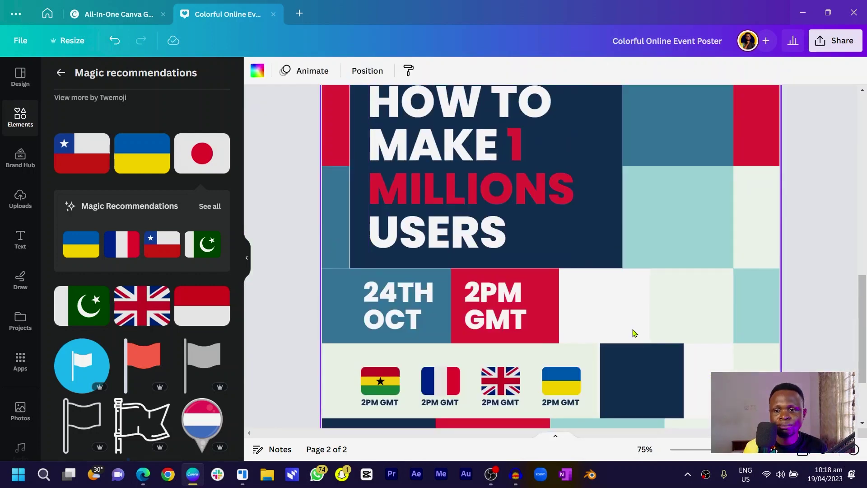
scroll(630, 330, "down", 3)
scroll(625, 328, "up", 3)
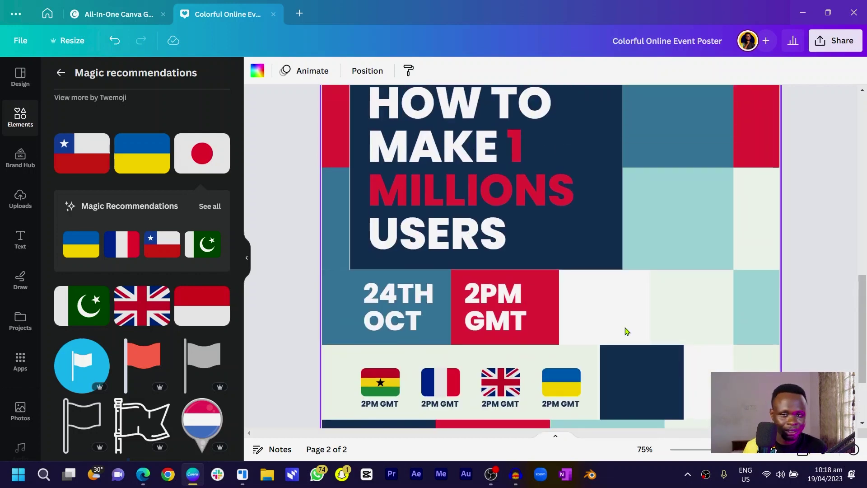
scroll(627, 331, "up", 3)
scroll(578, 346, "down", 4)
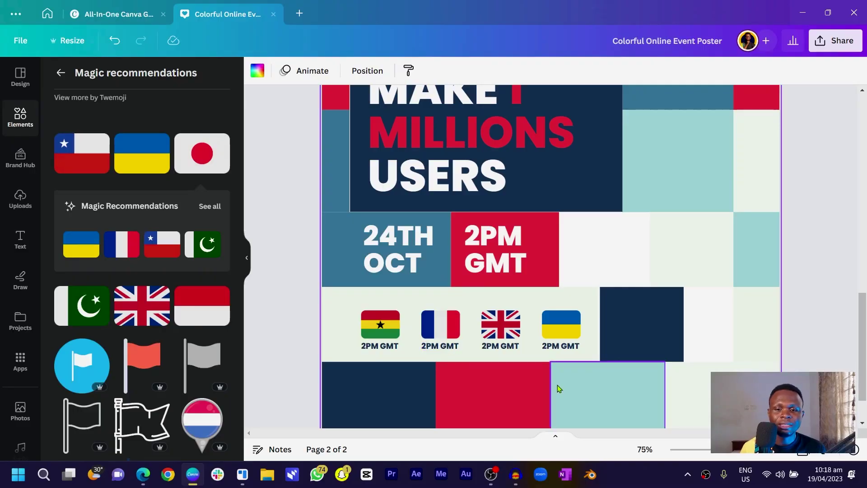
scroll(552, 387, "up", 2)
scroll(574, 341, "down", 2)
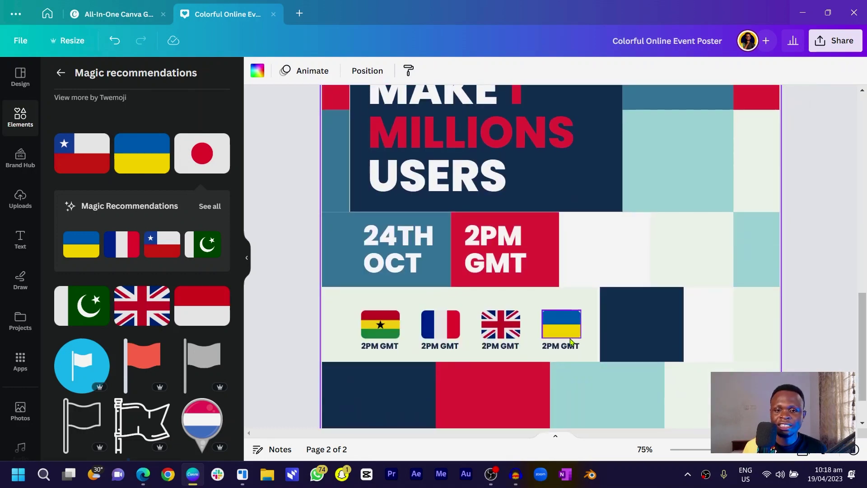
scroll(571, 342, "up", 2)
scroll(532, 277, "up", 18)
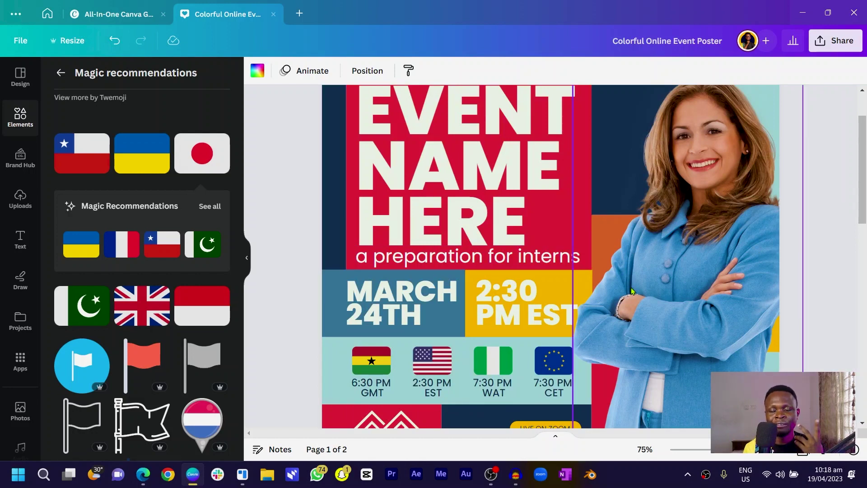
scroll(637, 316, "down", 15)
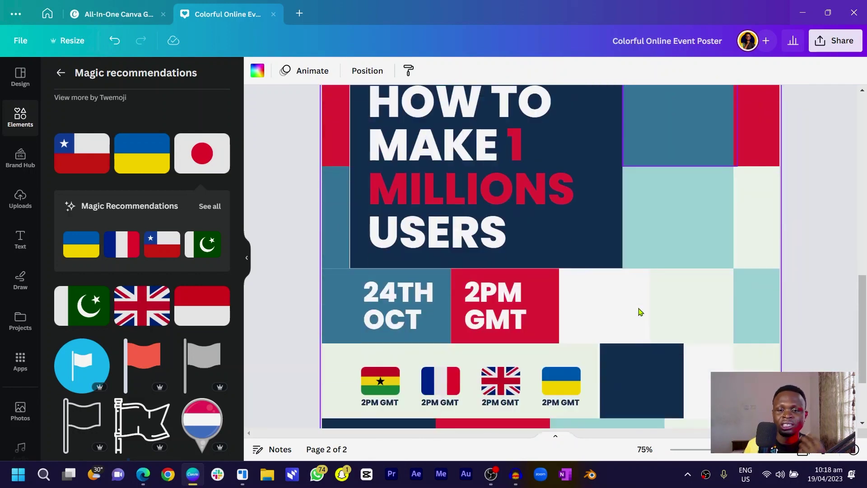
scroll(638, 312, "down", 3)
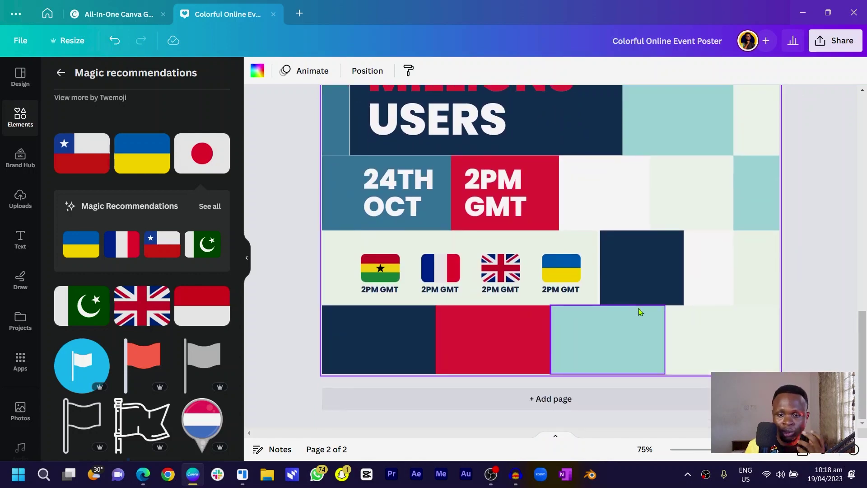
scroll(615, 290, "up", 3)
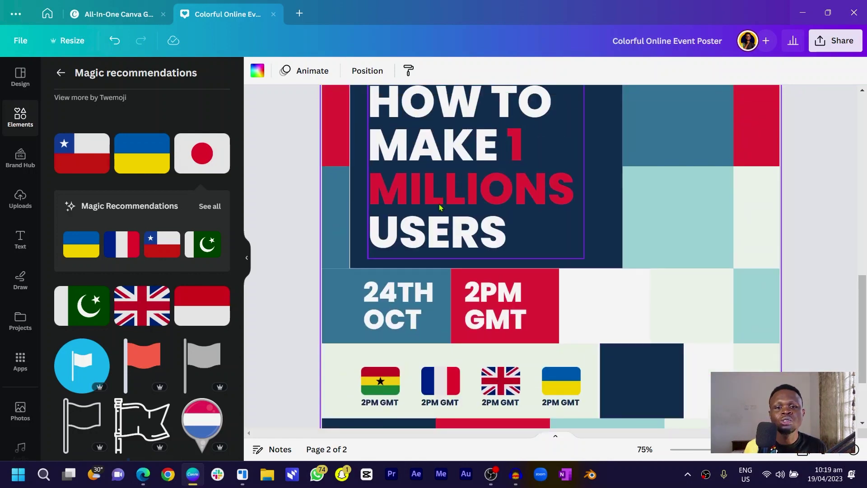
- Search the element graphics for "ROAD" and add the winding asphalt road with yellow edges to the poster
left_click(21, 116)
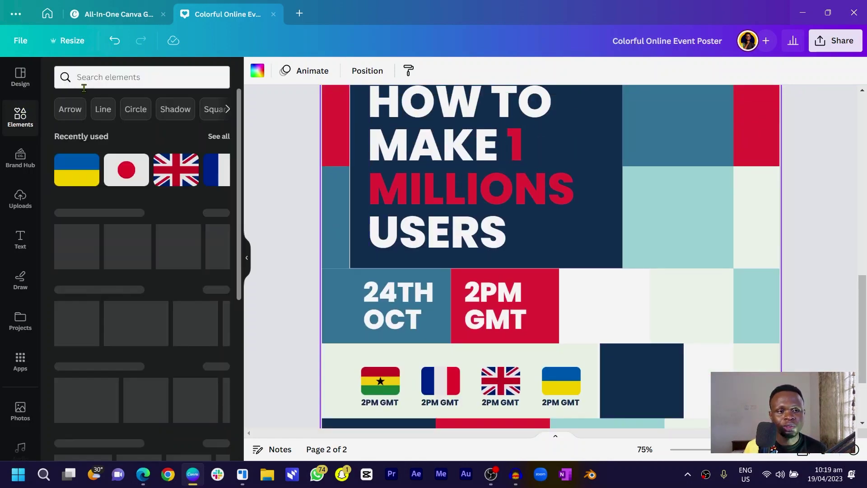
left_click(123, 79)
type("ROAD")
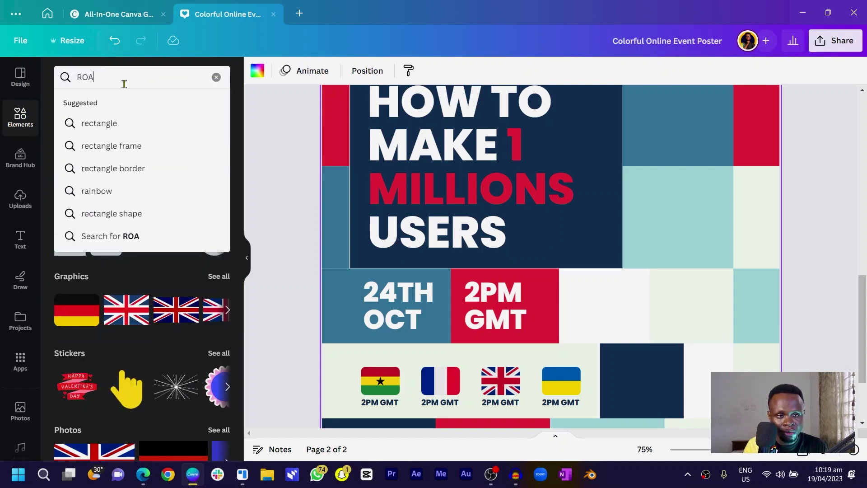
key("Return")
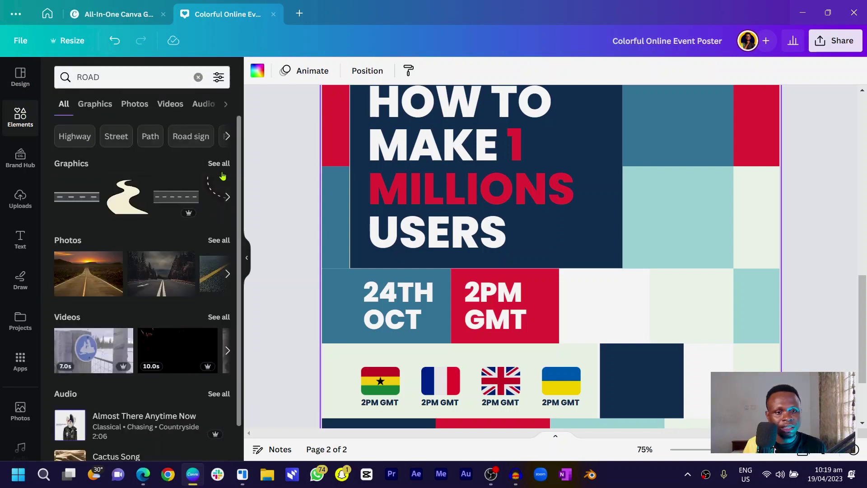
left_click(219, 164)
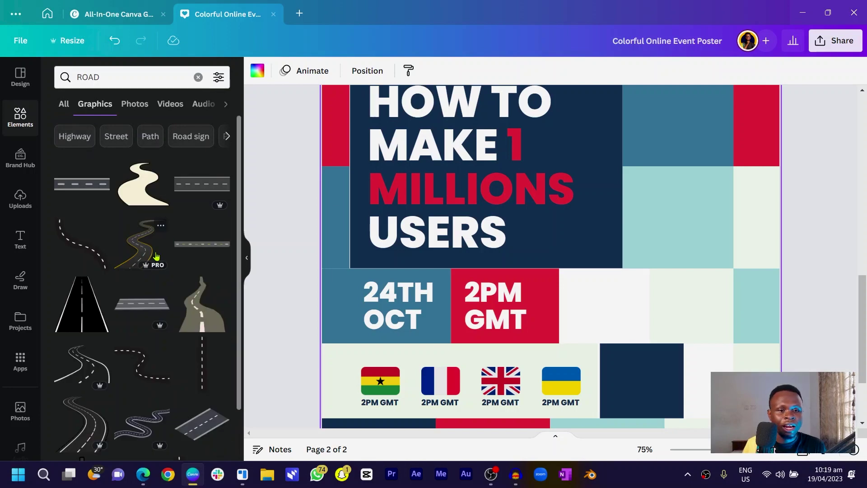
left_click(138, 243)
- Enlarge the winding road to about 1,304 by 1,128 and shift it towards the poster's right side, clear of most text
scroll(580, 308, "down", 1)
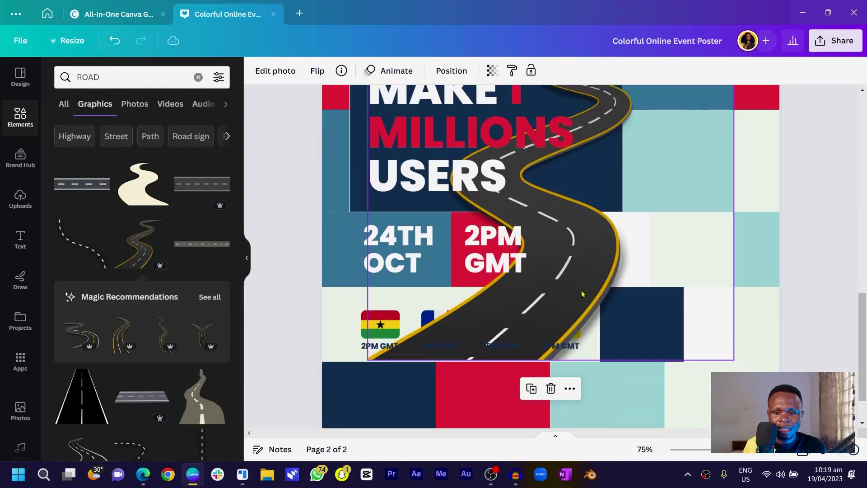
left_click_drag(583, 293, 698, 368)
scroll(659, 232, "up", 2)
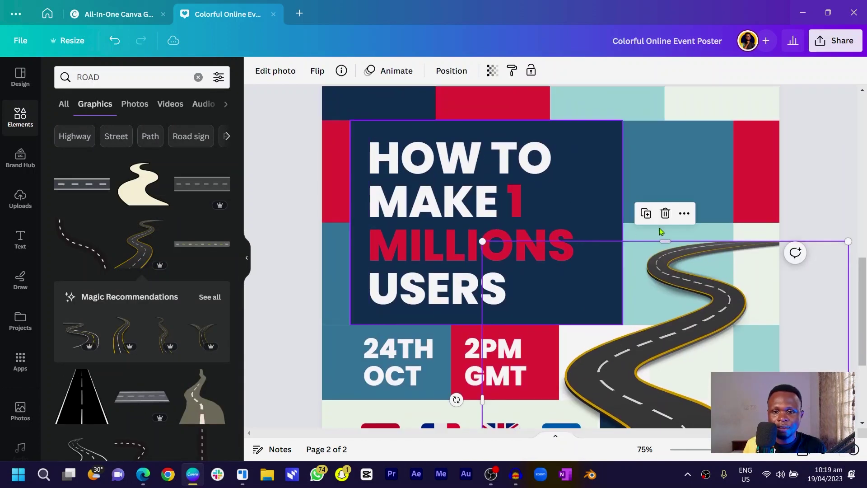
left_click_drag(483, 241, 367, 4)
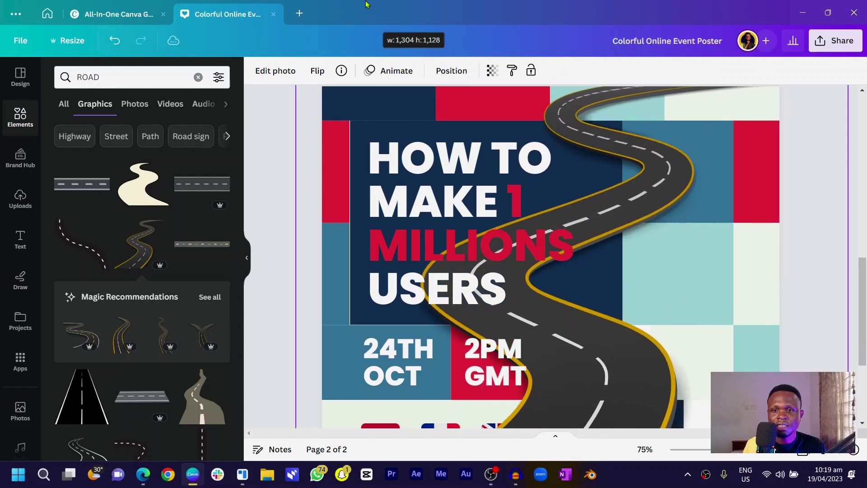
scroll(451, 178, "up", 1)
scroll(591, 266, "down", 2)
left_click_drag(646, 321, 768, 322)
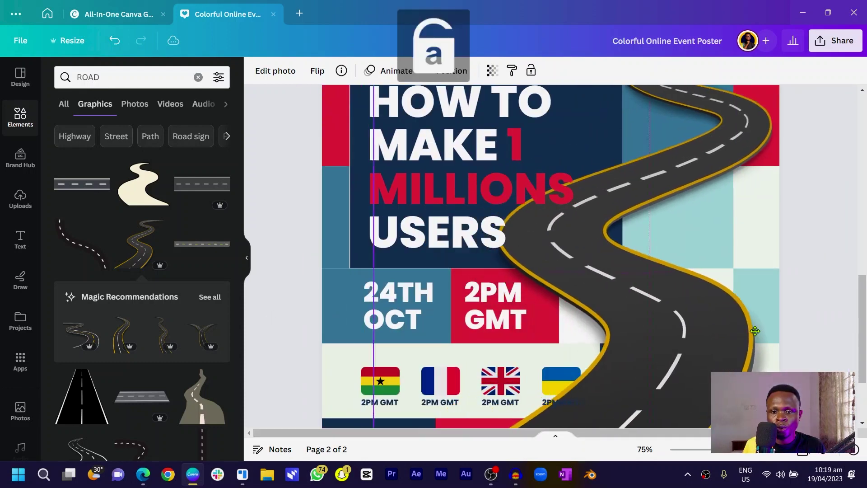
- Crop the road graphic's overhanging right side to about the page edge and nudge the road slightly to the right
scroll(768, 323, "down", 3)
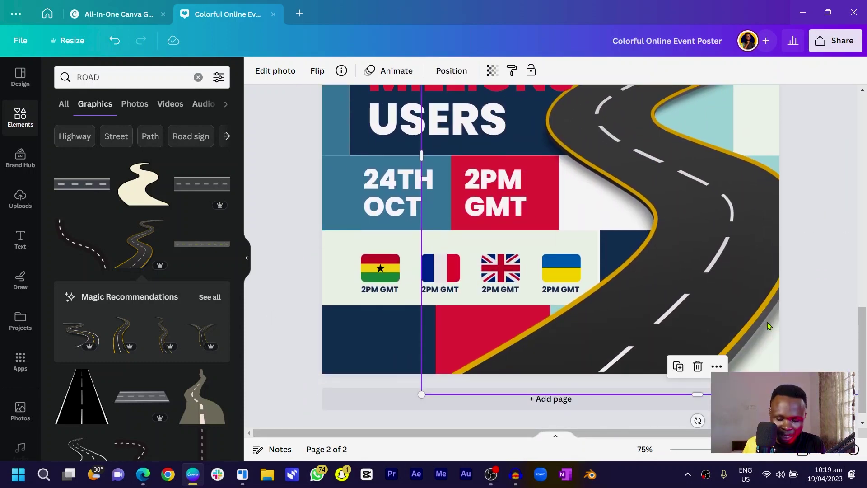
scroll(767, 322, "down", 4, "ctrl")
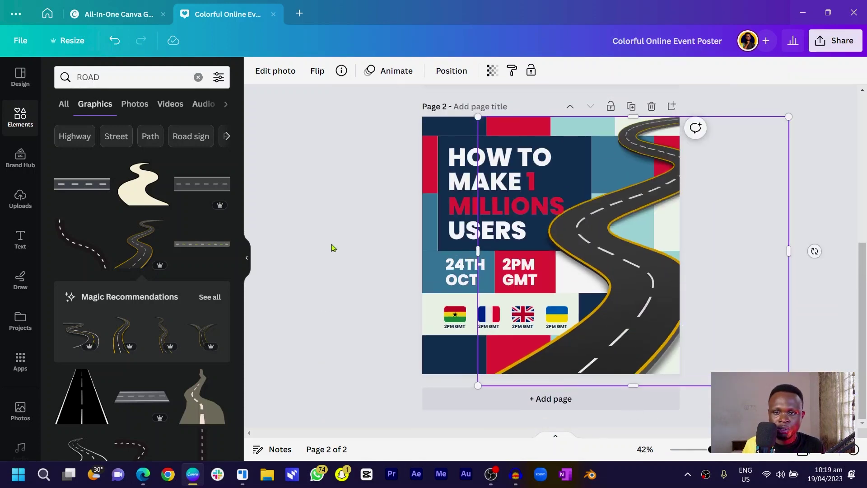
left_click(332, 248)
left_click(605, 226)
left_click_drag(786, 203, 678, 214)
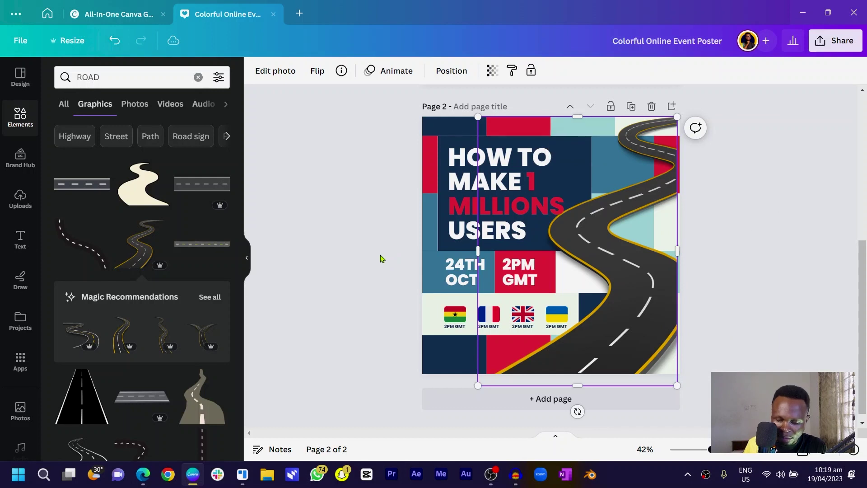
left_click(367, 283)
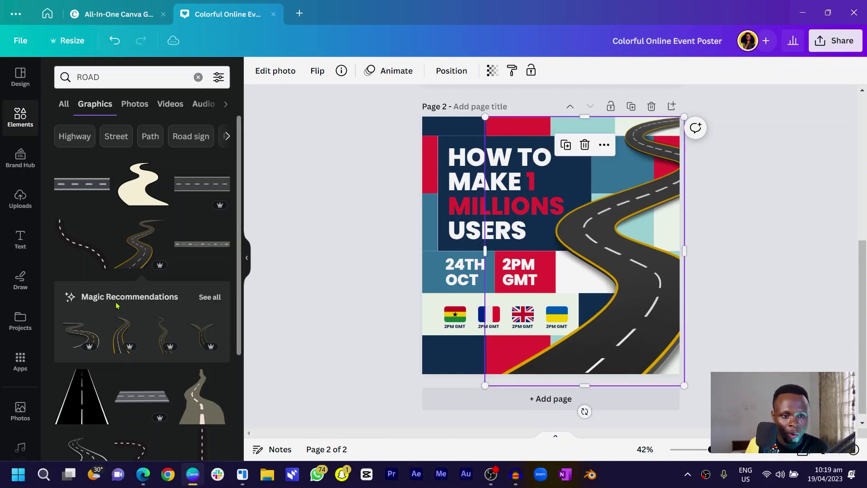
left_click(87, 335)
left_click_drag(628, 260, 686, 195)
left_click_drag(721, 261, 840, 470)
key("Delete")
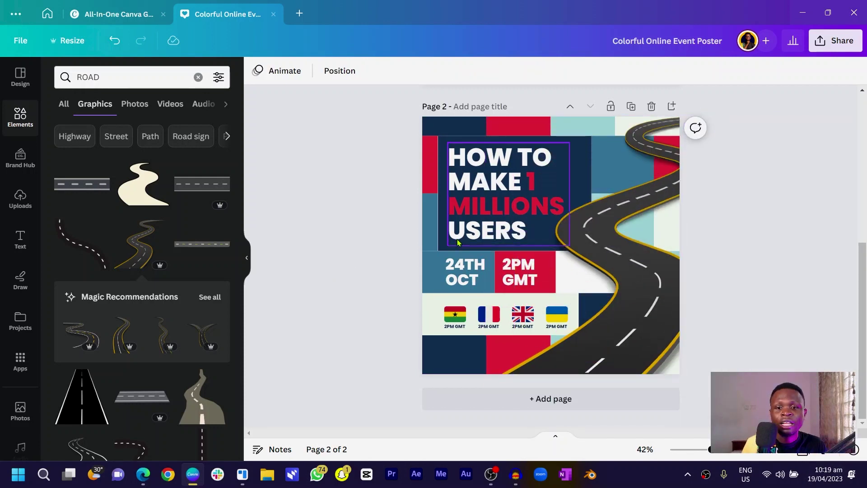
- Copy the logo, LIVE ON ZOOM and USE LINK IN BIO TO REGISTER text from page 1 into page 2's footer blocks
scroll(458, 243, "up", 5)
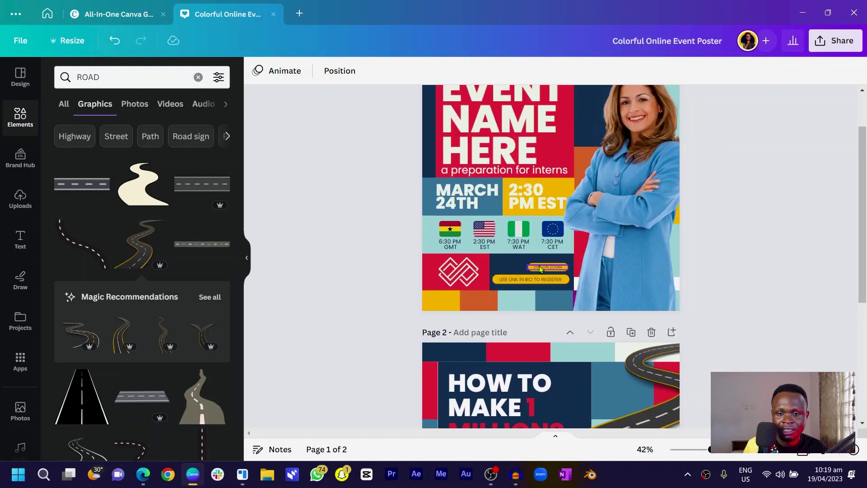
left_click(521, 280)
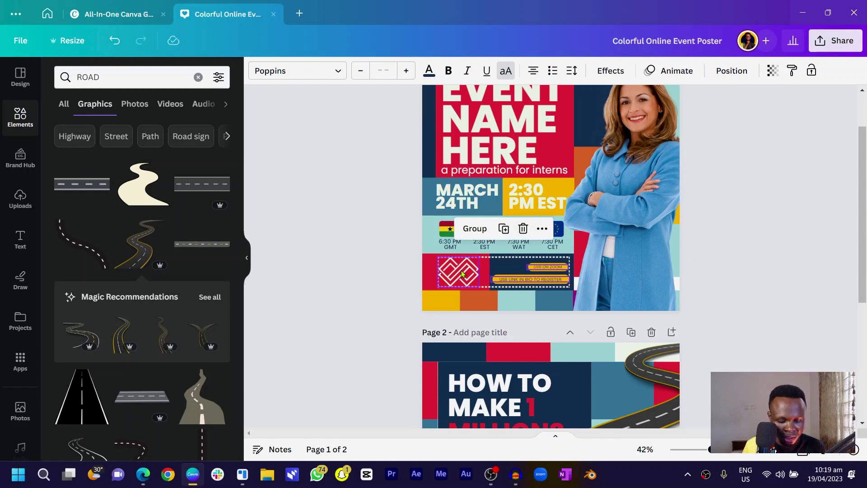
scroll(462, 271, "down", 5)
key("ctrl+v")
left_click_drag(481, 337, 468, 352)
left_click(347, 337)
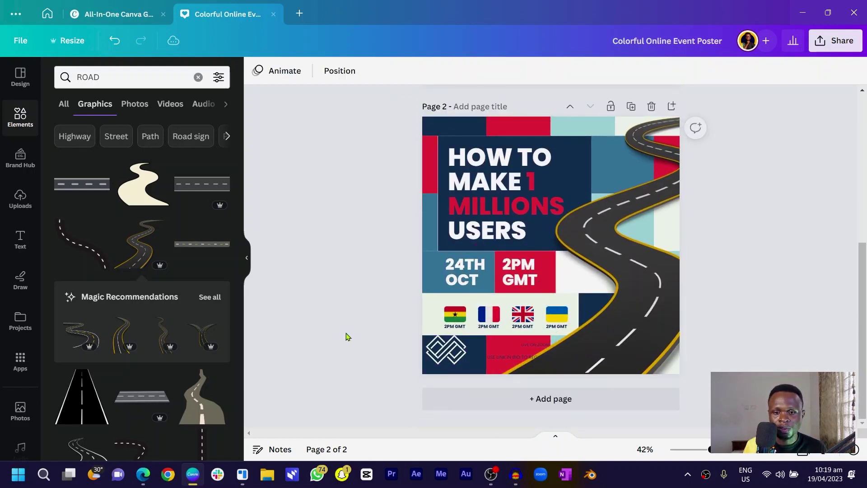
- Shrink the interlaced-lines logo and centre it within the footer's navy block on page 2
scroll(464, 334, "up", 5)
left_click_drag(478, 343, 502, 343)
left_click(344, 332)
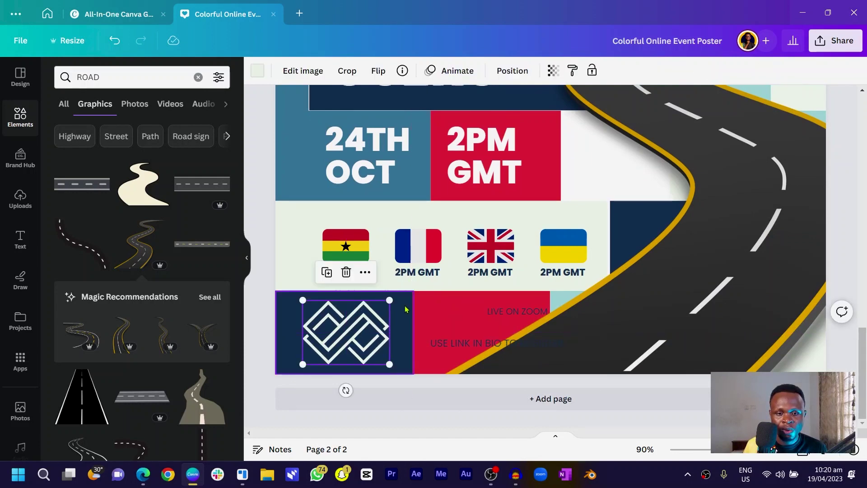
left_click_drag(389, 297, 360, 322)
left_click_drag(332, 347, 346, 335)
- Move LIVE ON ZOOM onto the red footer block above the register line and give both text lines the Background effect
left_click(485, 343)
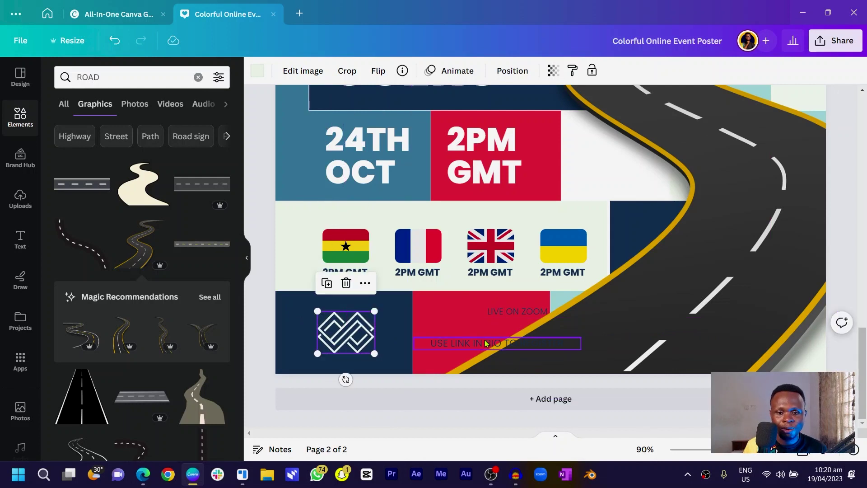
left_click_drag(535, 312, 486, 315)
left_click(523, 342, "shift")
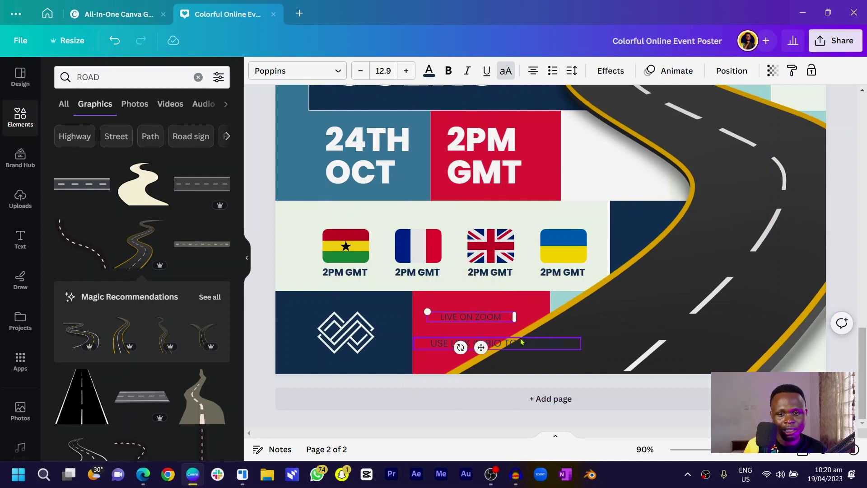
left_click(617, 72)
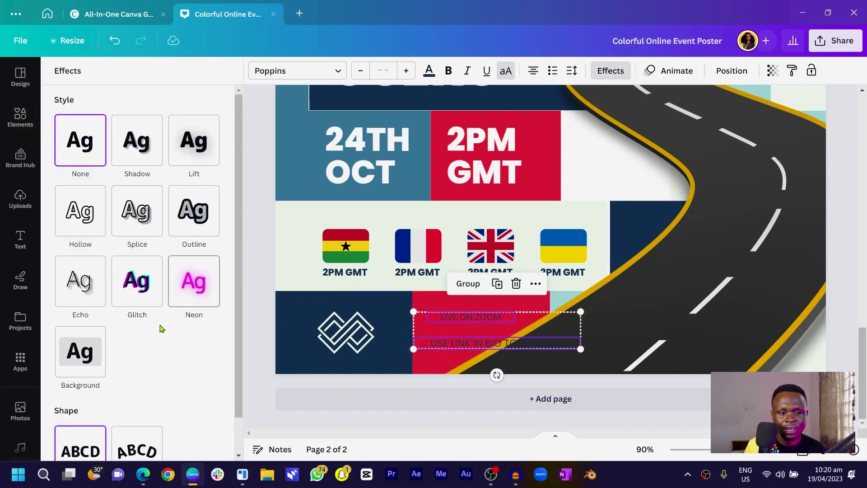
scroll(122, 328, "down", 1)
left_click(84, 313)
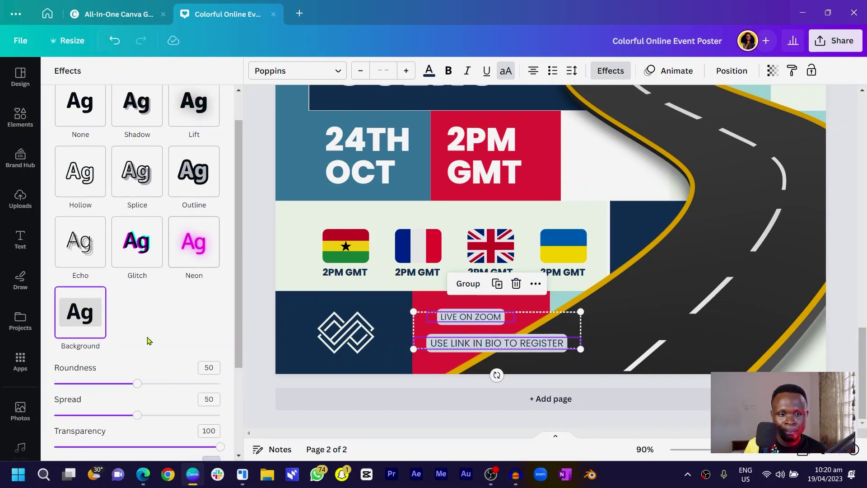
- Set the background roundness of both footer text lines to 100 and their background colour to golden yellow
scroll(136, 348, "down", 3)
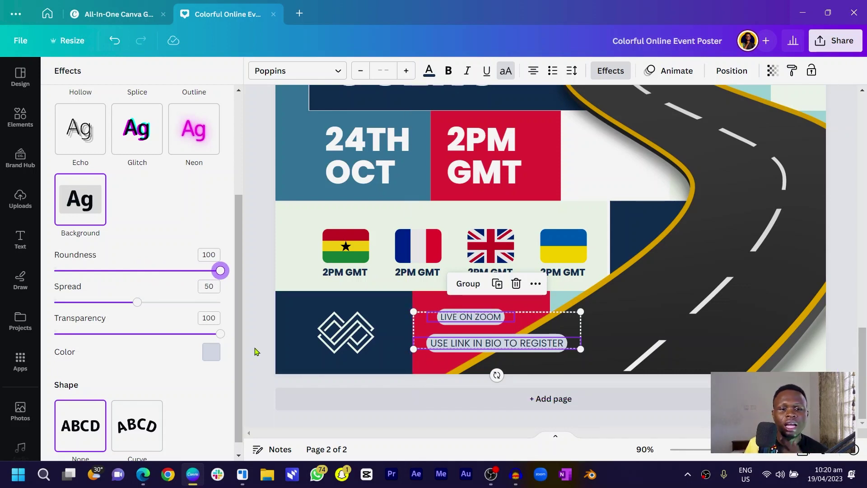
left_click(210, 352)
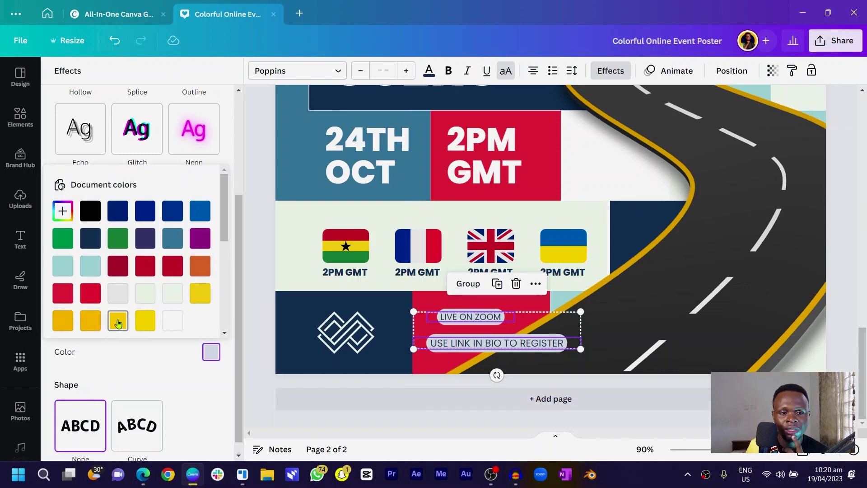
left_click(96, 322)
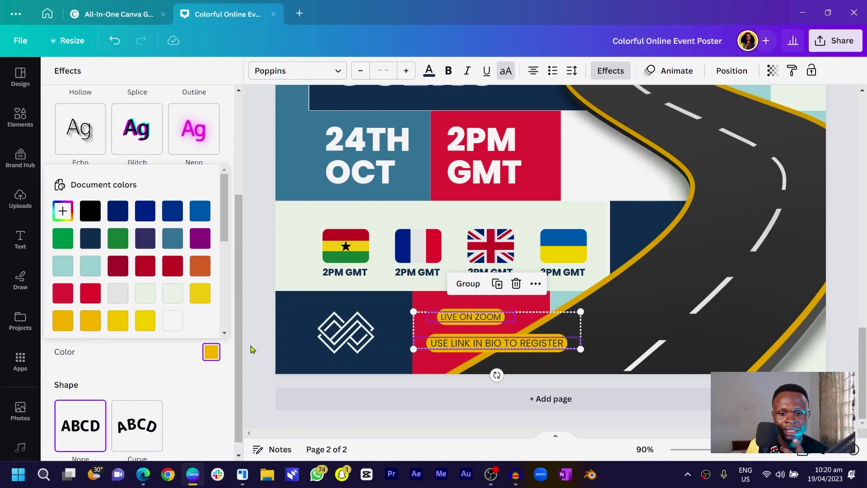
left_click(261, 348)
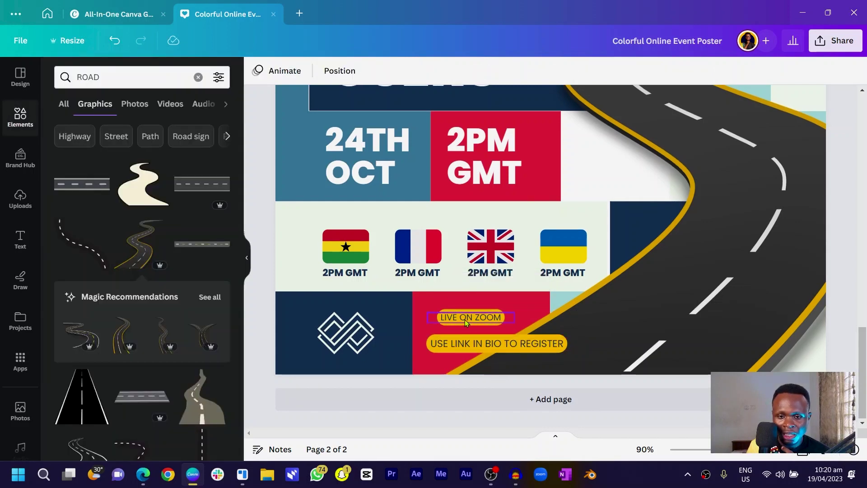
- Nudge the LIVE ON ZOOM label slightly left and left-align its text
left_click_drag(465, 318, 461, 318)
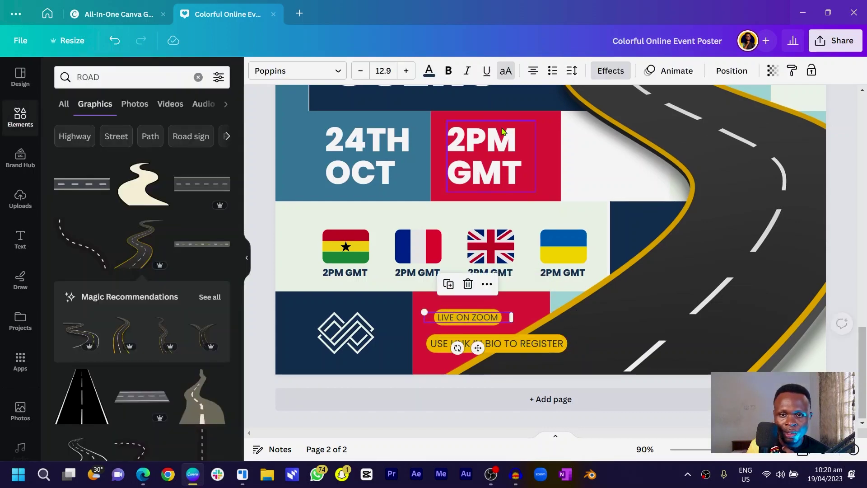
left_click(533, 68)
left_click(497, 344)
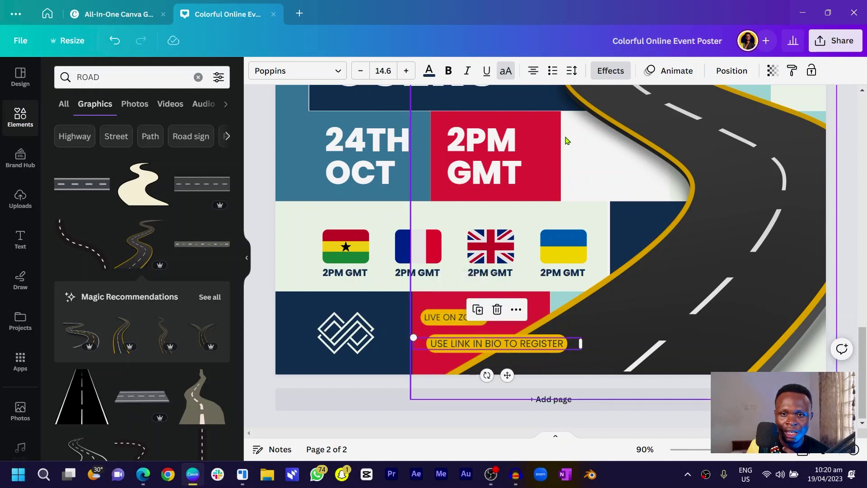